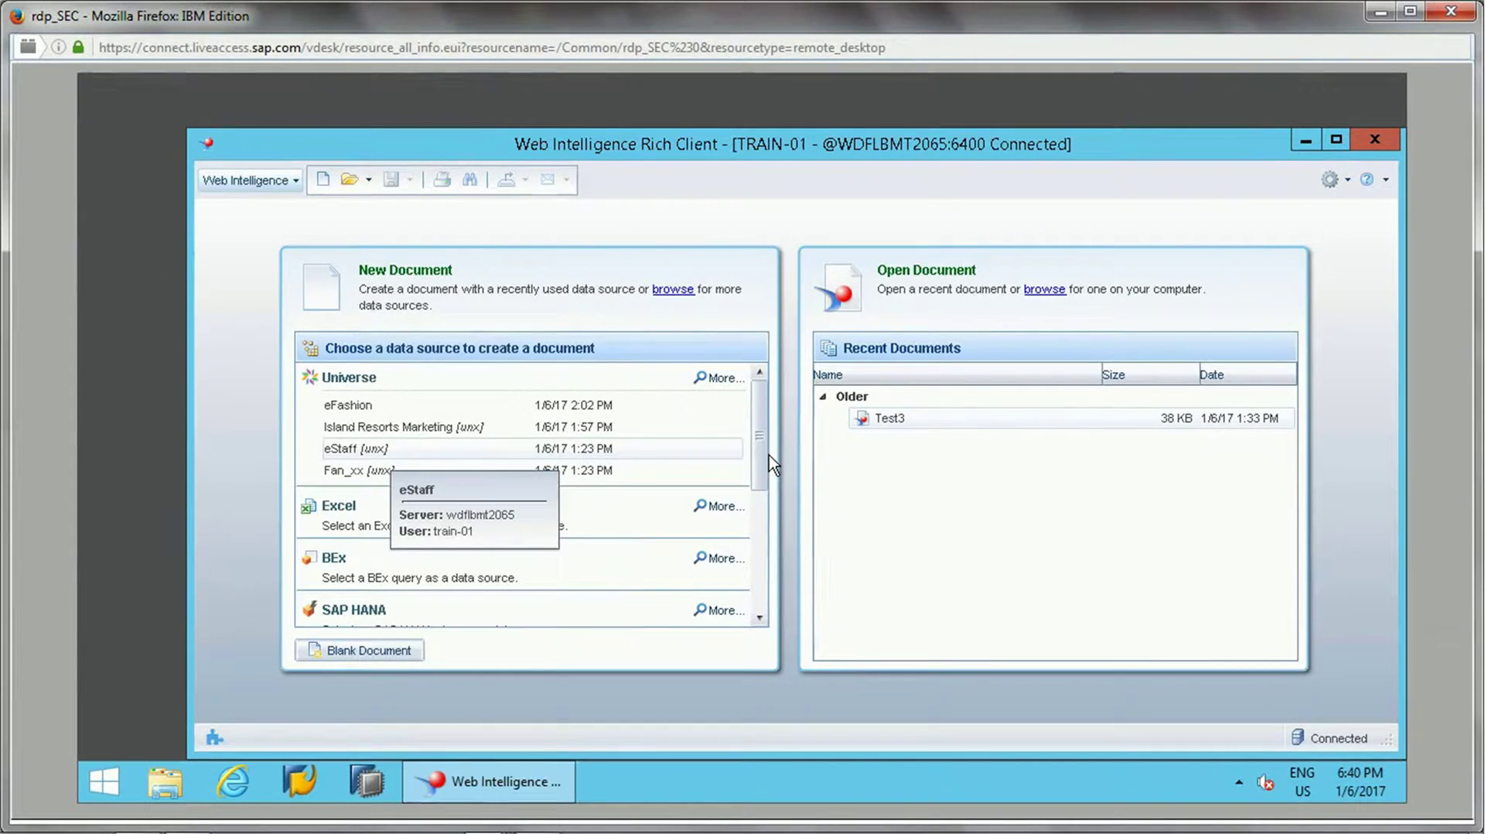
Start a new eFashion document and add SKU desc and Unit Price MSRP from Product
left_click(348, 407)
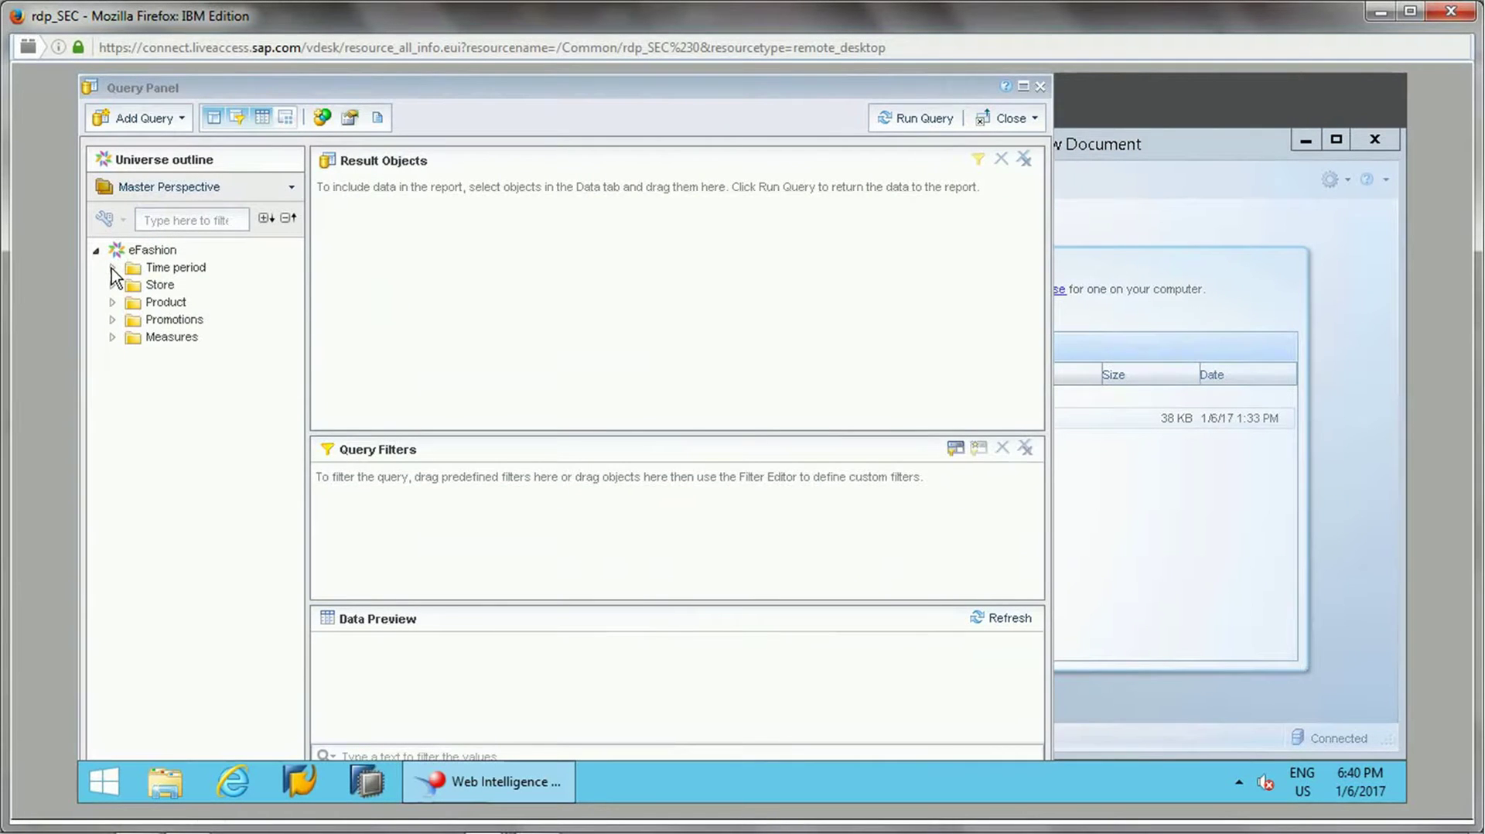
left_click(111, 268)
left_click(113, 302)
double_click(187, 368)
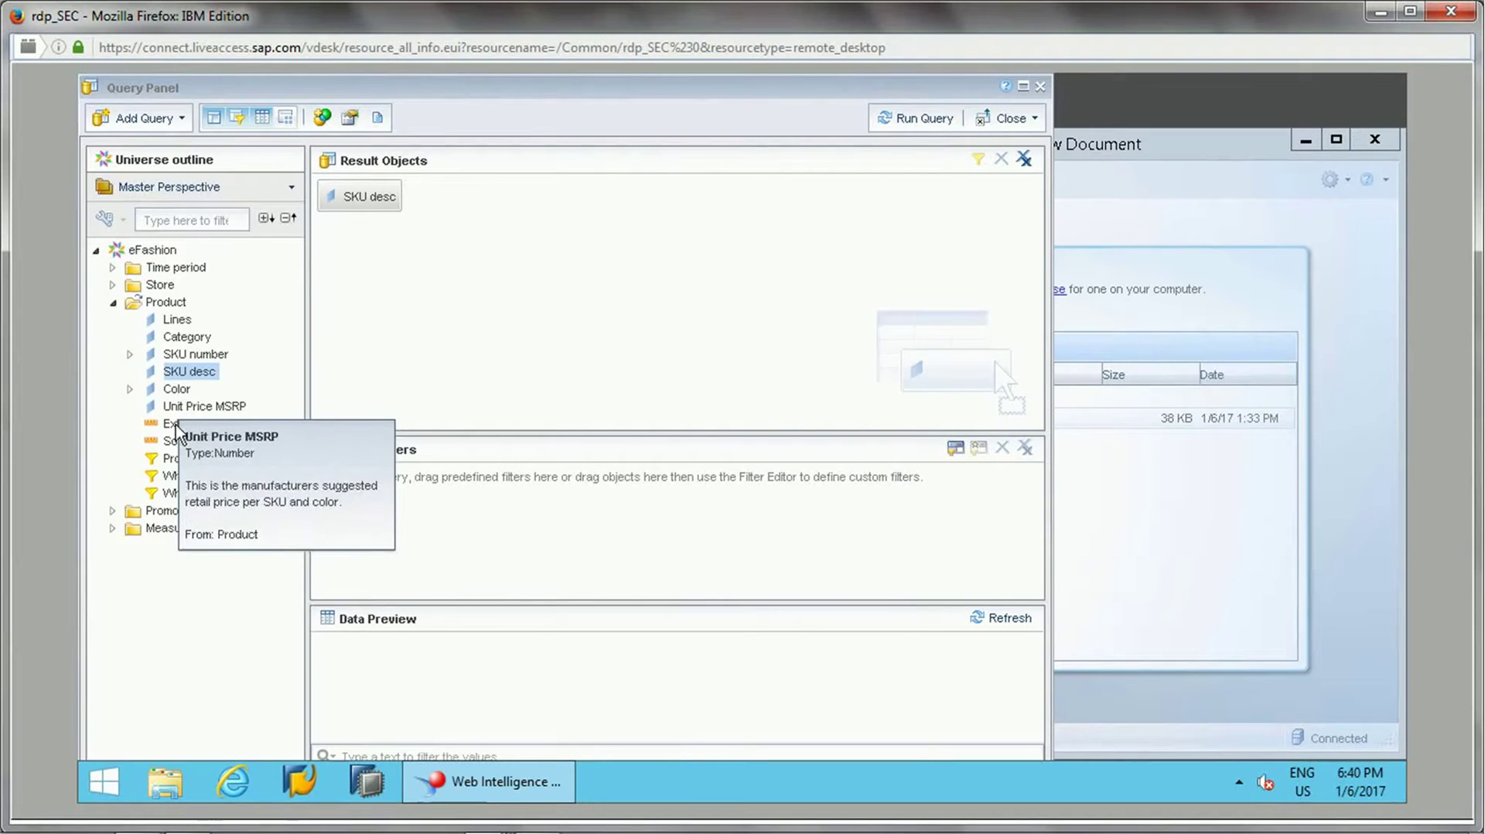
double_click(184, 408)
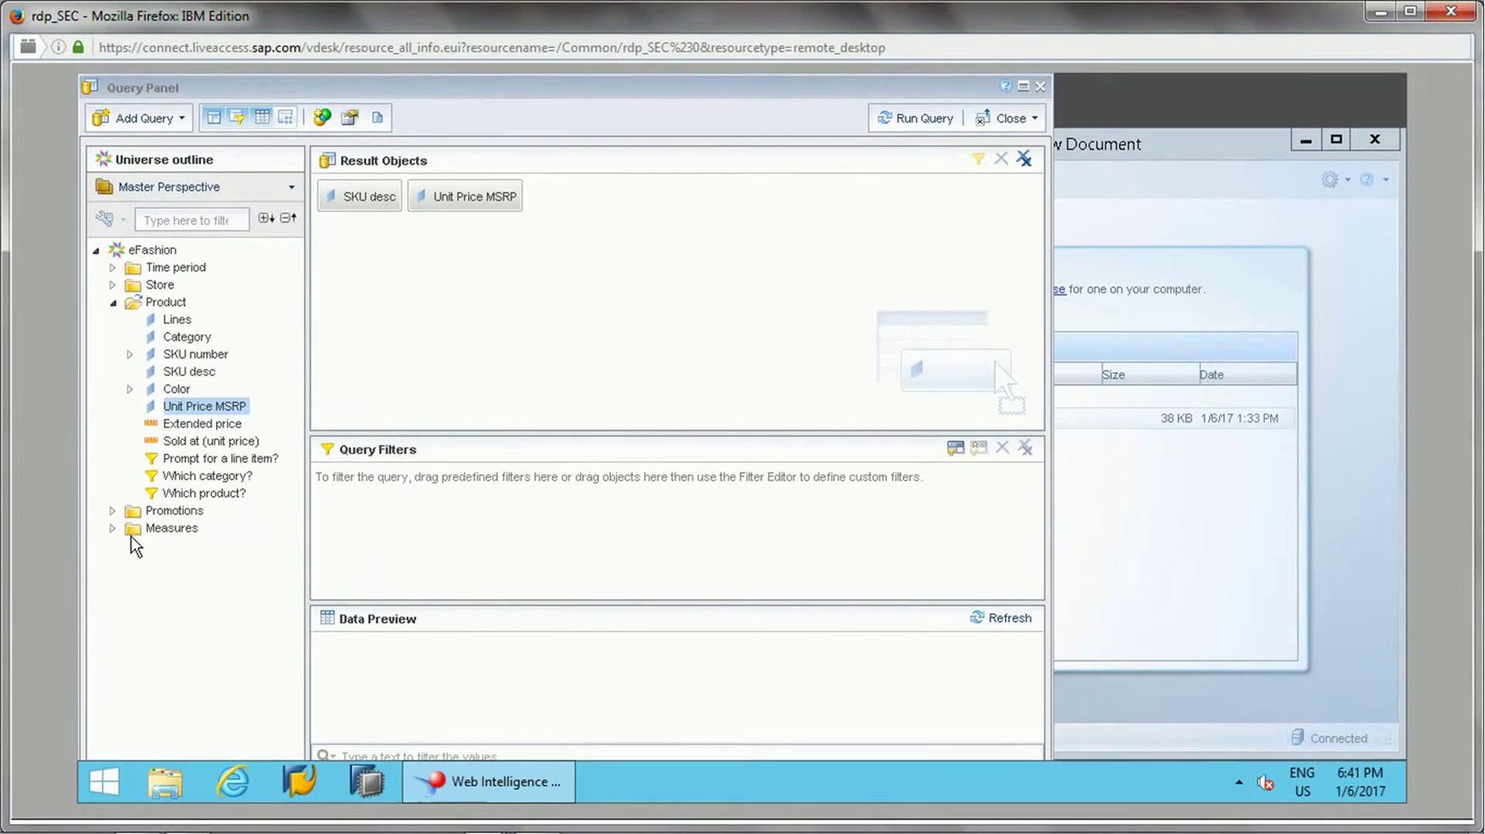
Add Quantity sold from Measures and run the query into Report 1
left_click(113, 528)
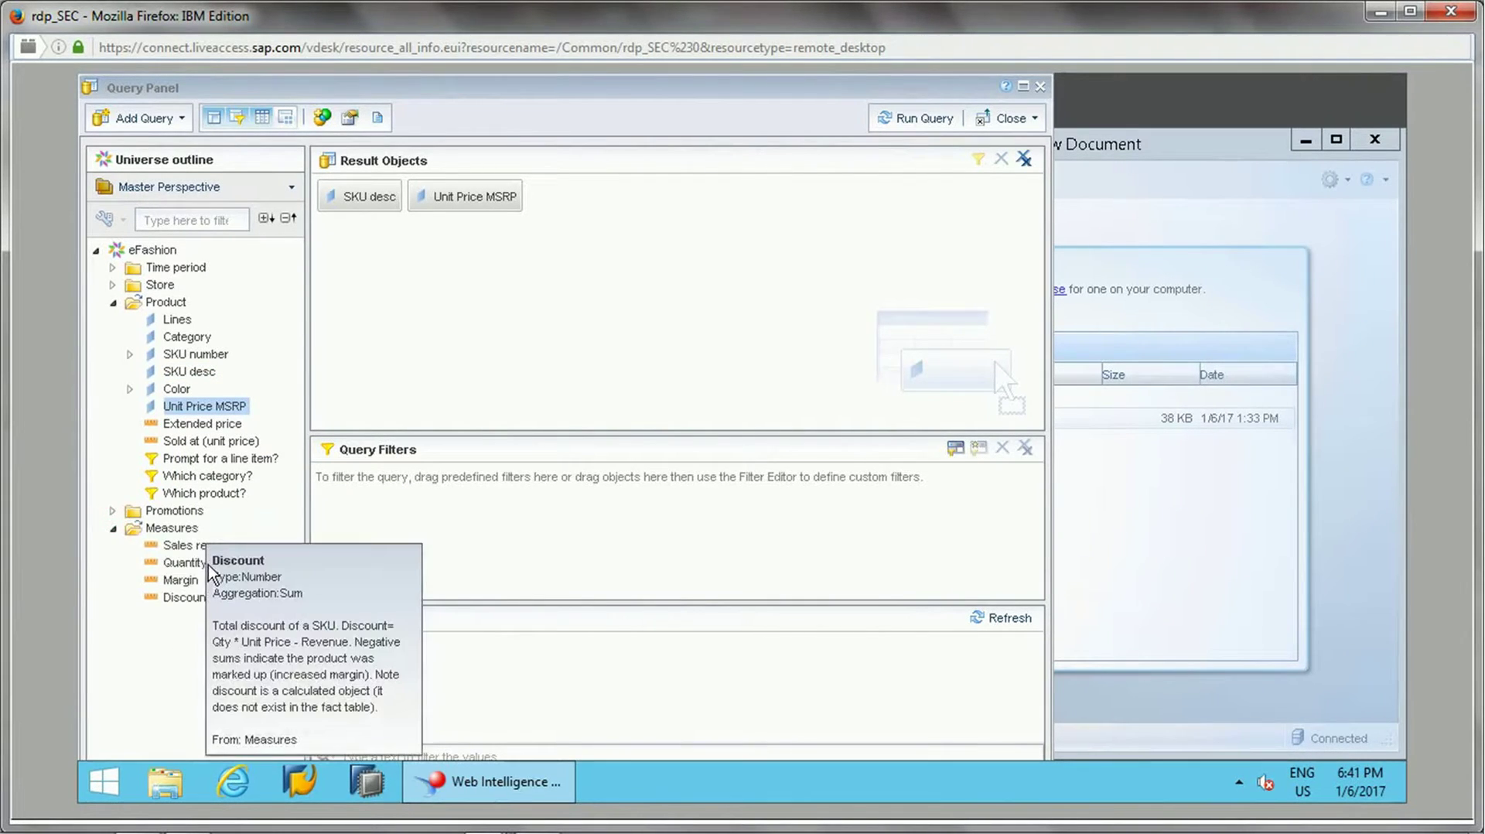
double_click(197, 563)
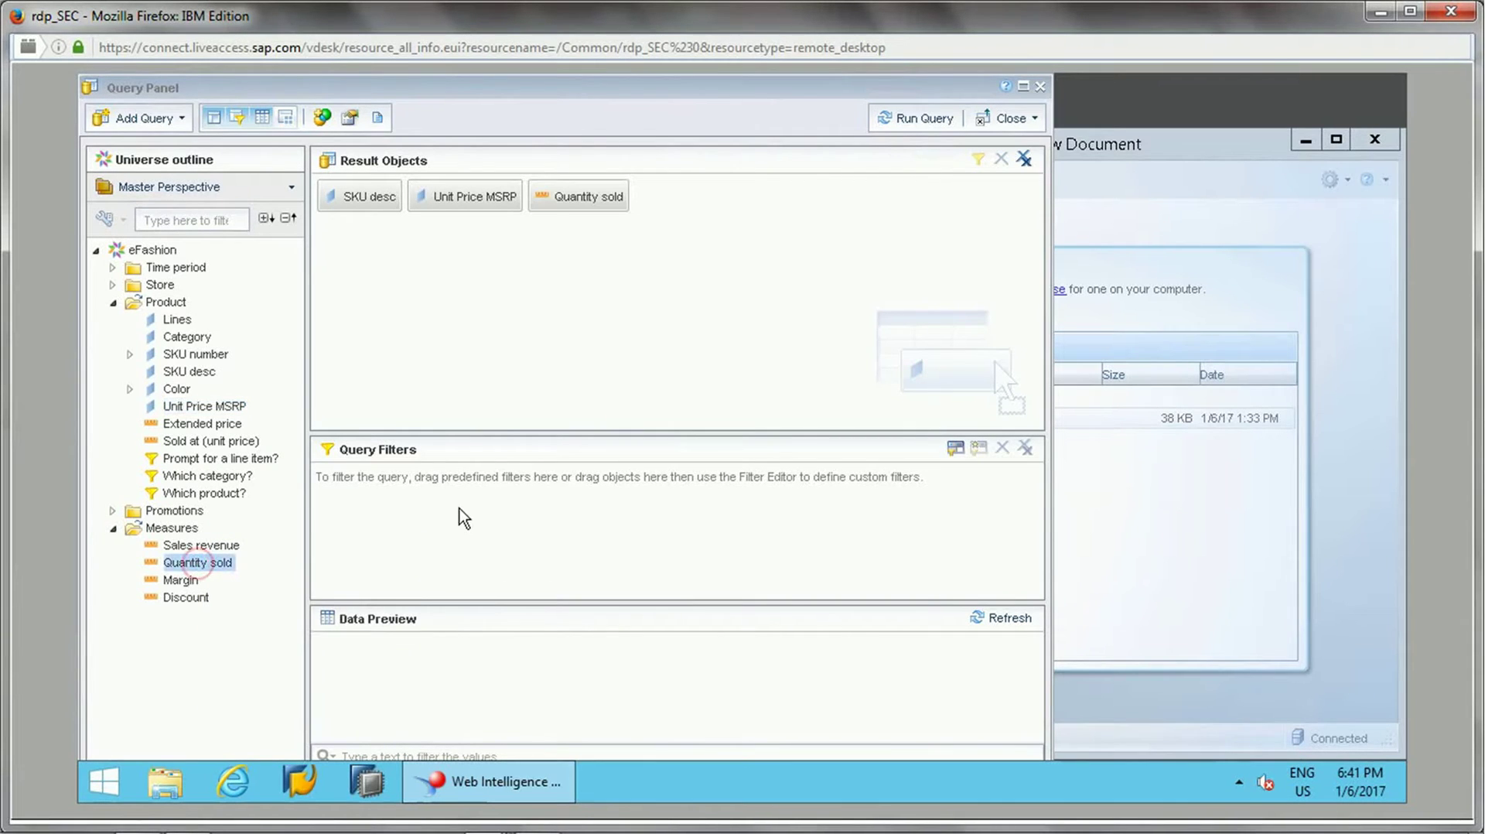
left_click(901, 122)
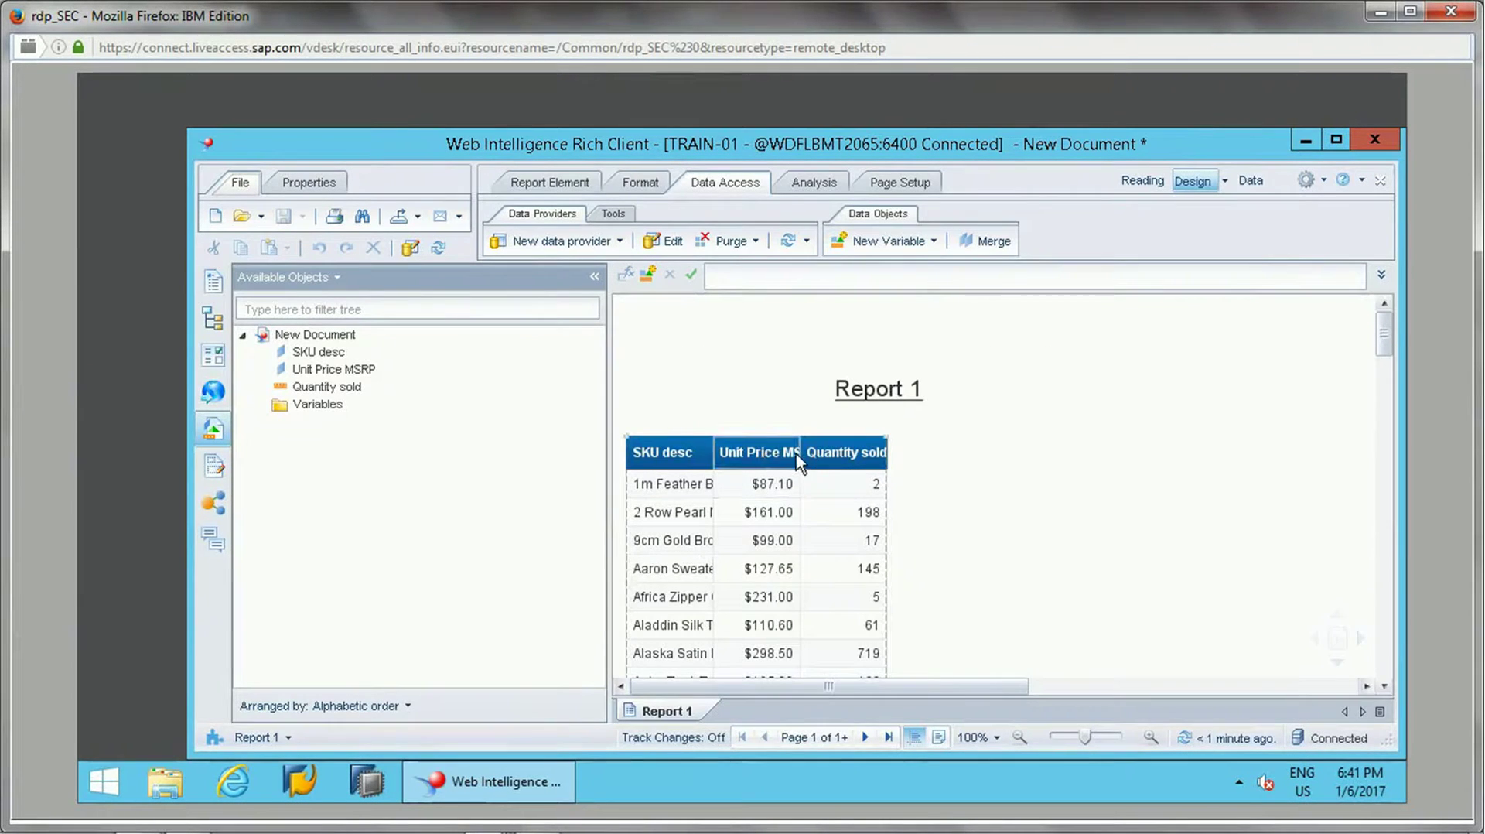
Widen the Unit Price MSRP, Quantity sold and SKU desc columns by dragging their header edges
left_click_drag(793, 453, 836, 453)
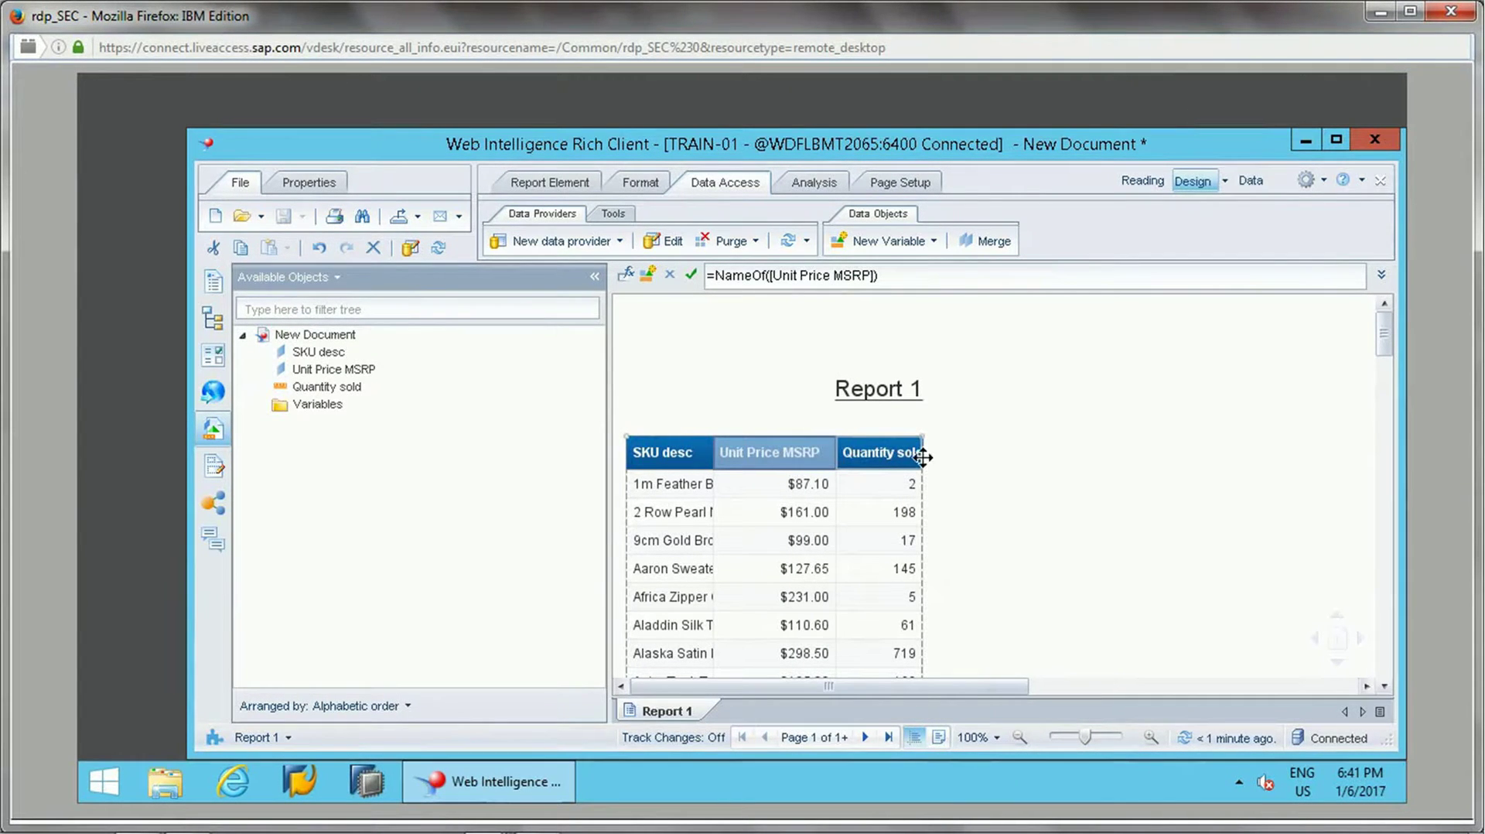
left_click_drag(922, 457, 981, 445)
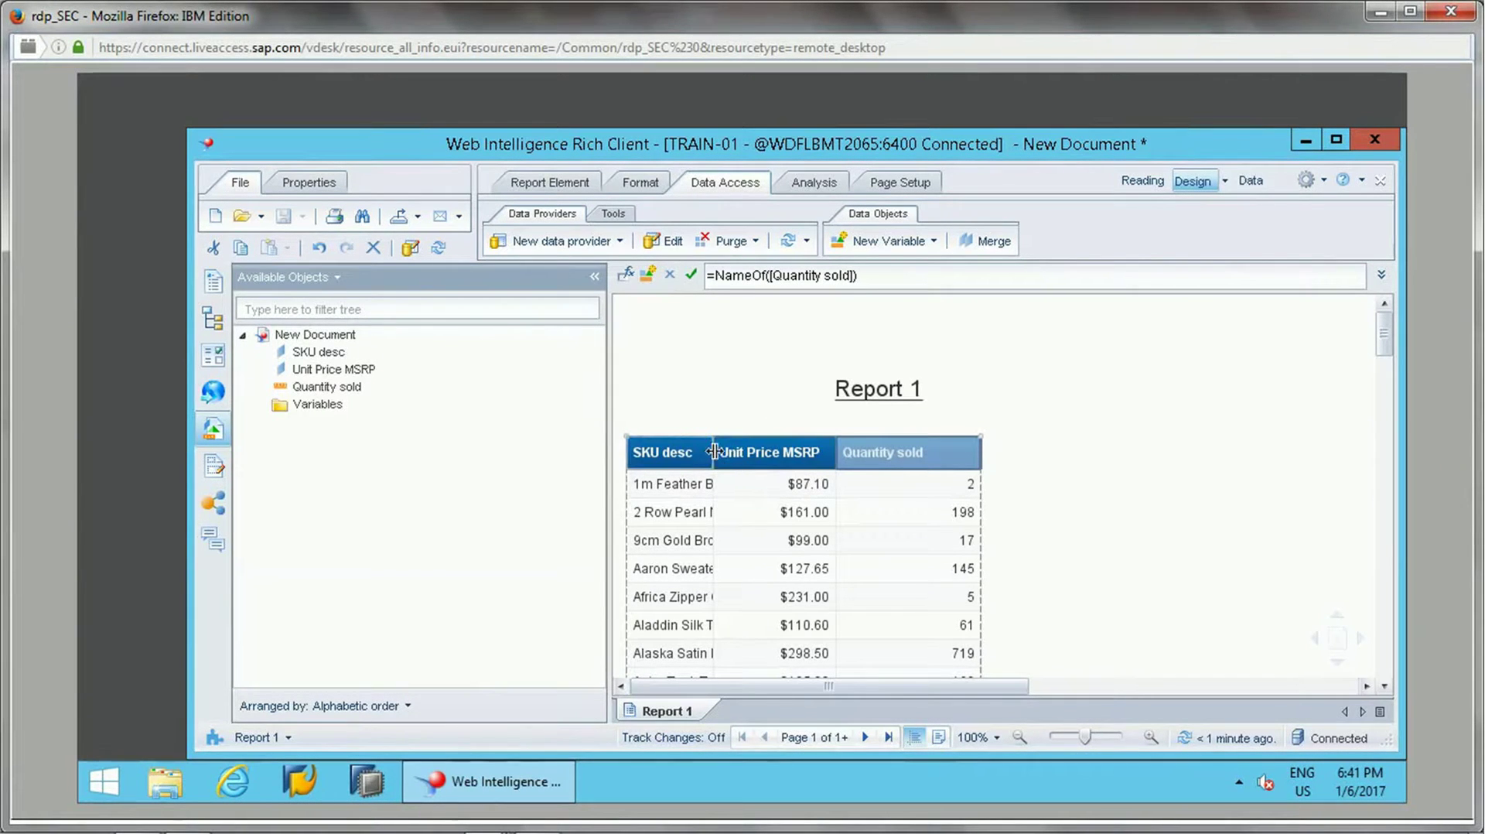
left_click_drag(725, 451, 747, 451)
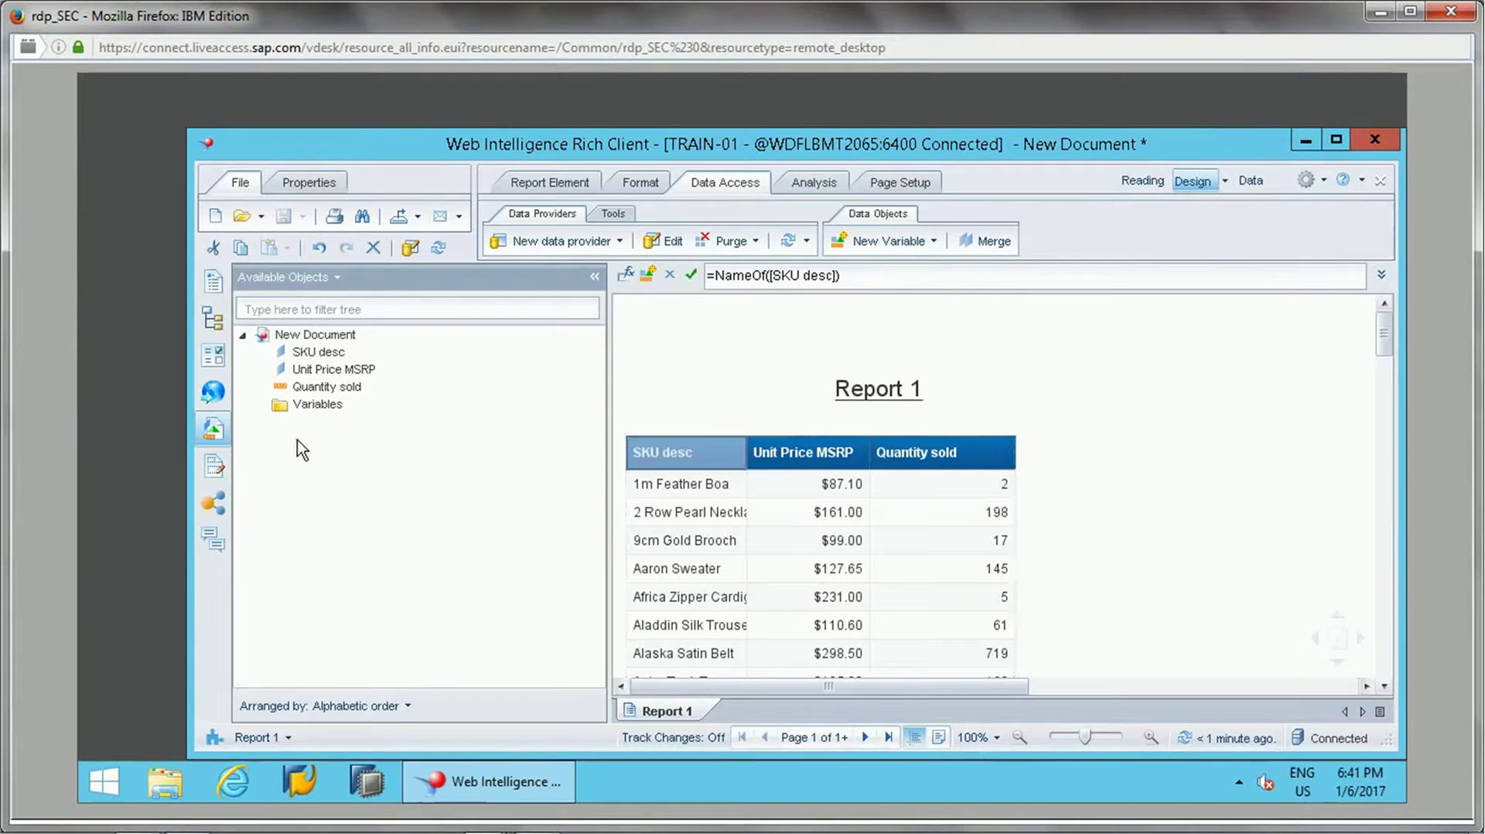
Create a new variable named Price Range
right_click(318, 405)
left_click(341, 424)
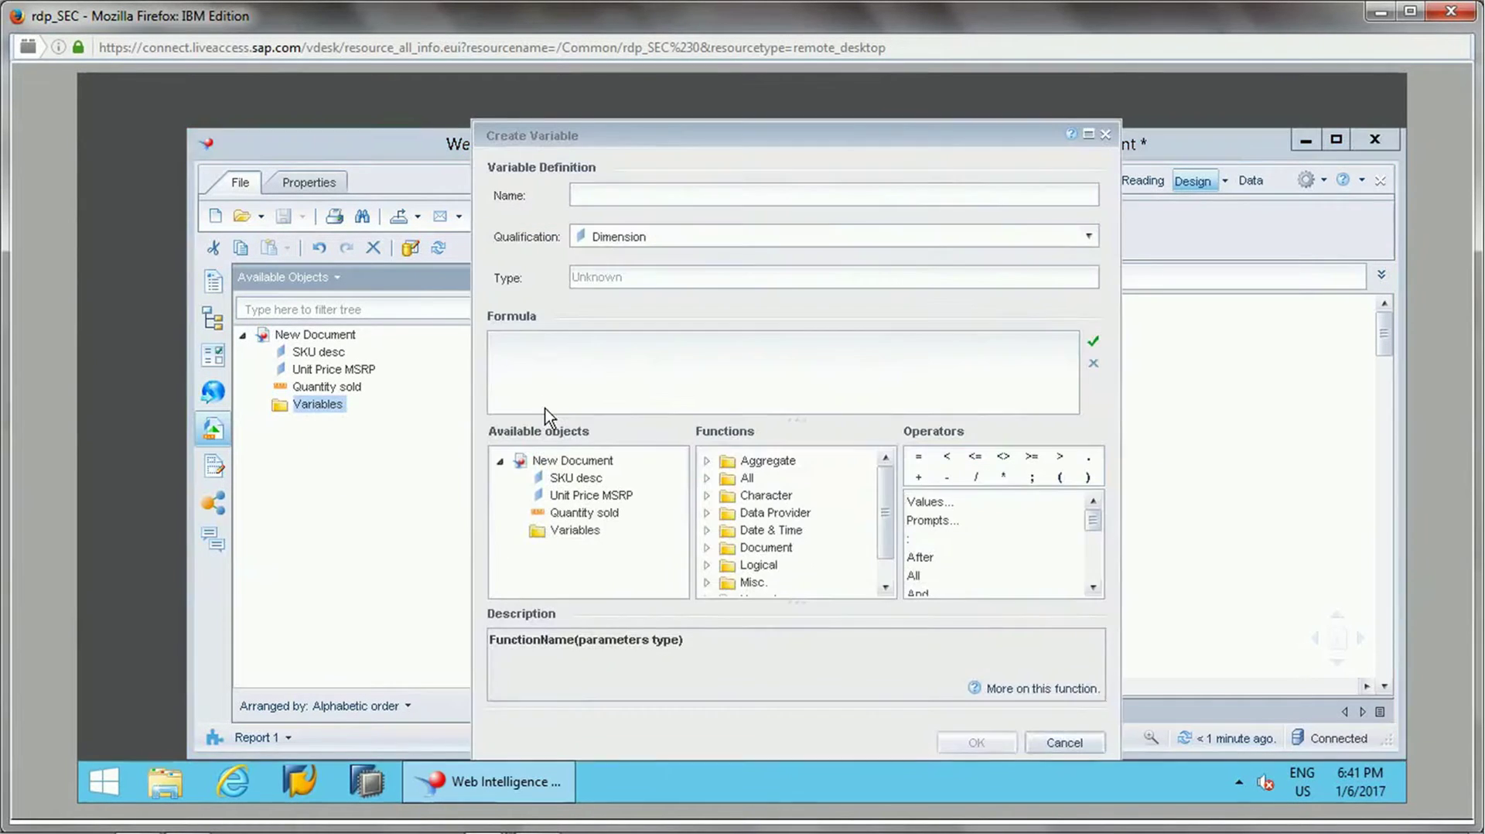
left_click(678, 194)
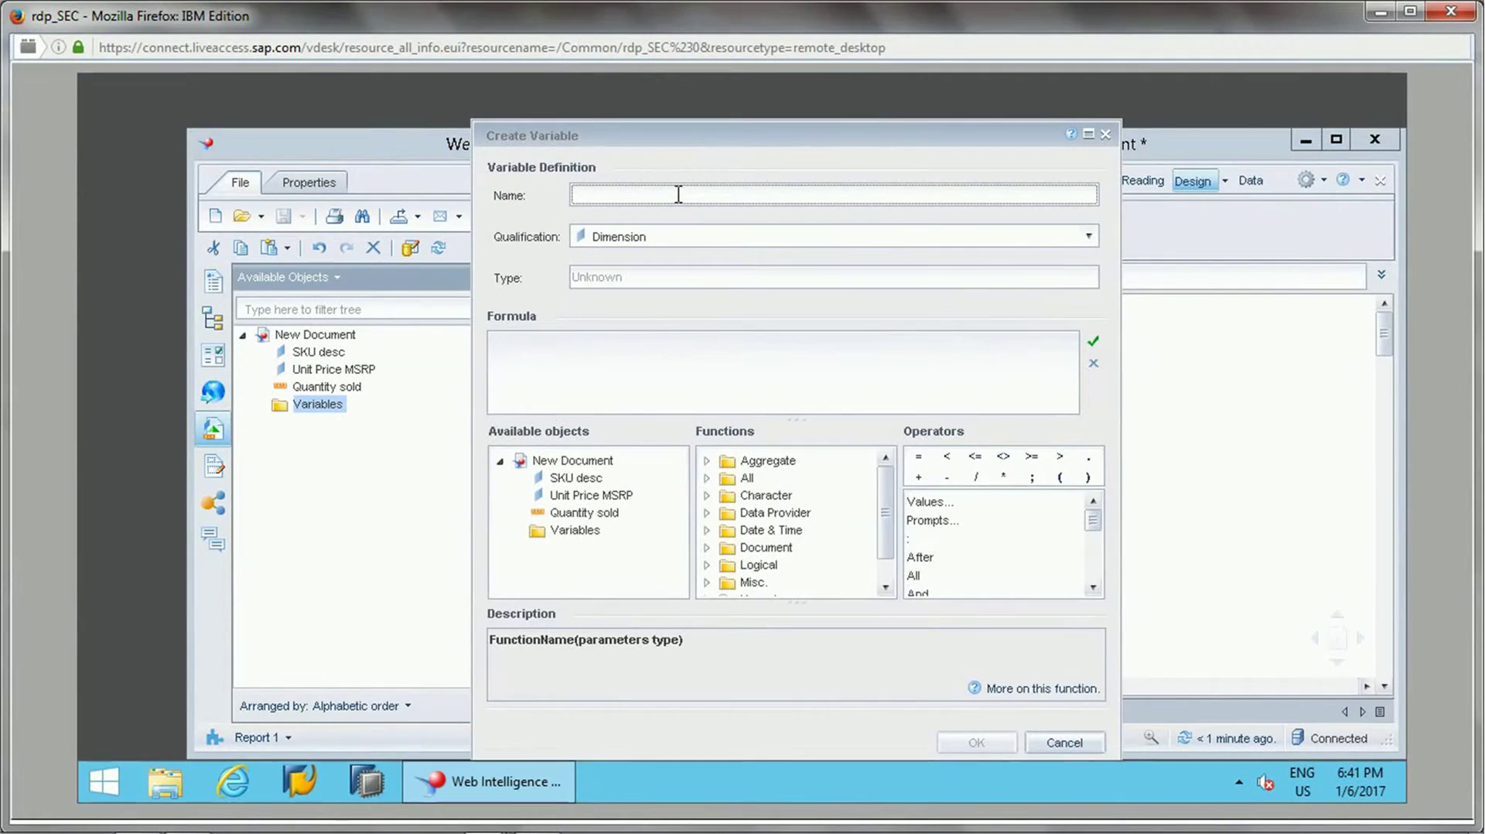
type("Price")
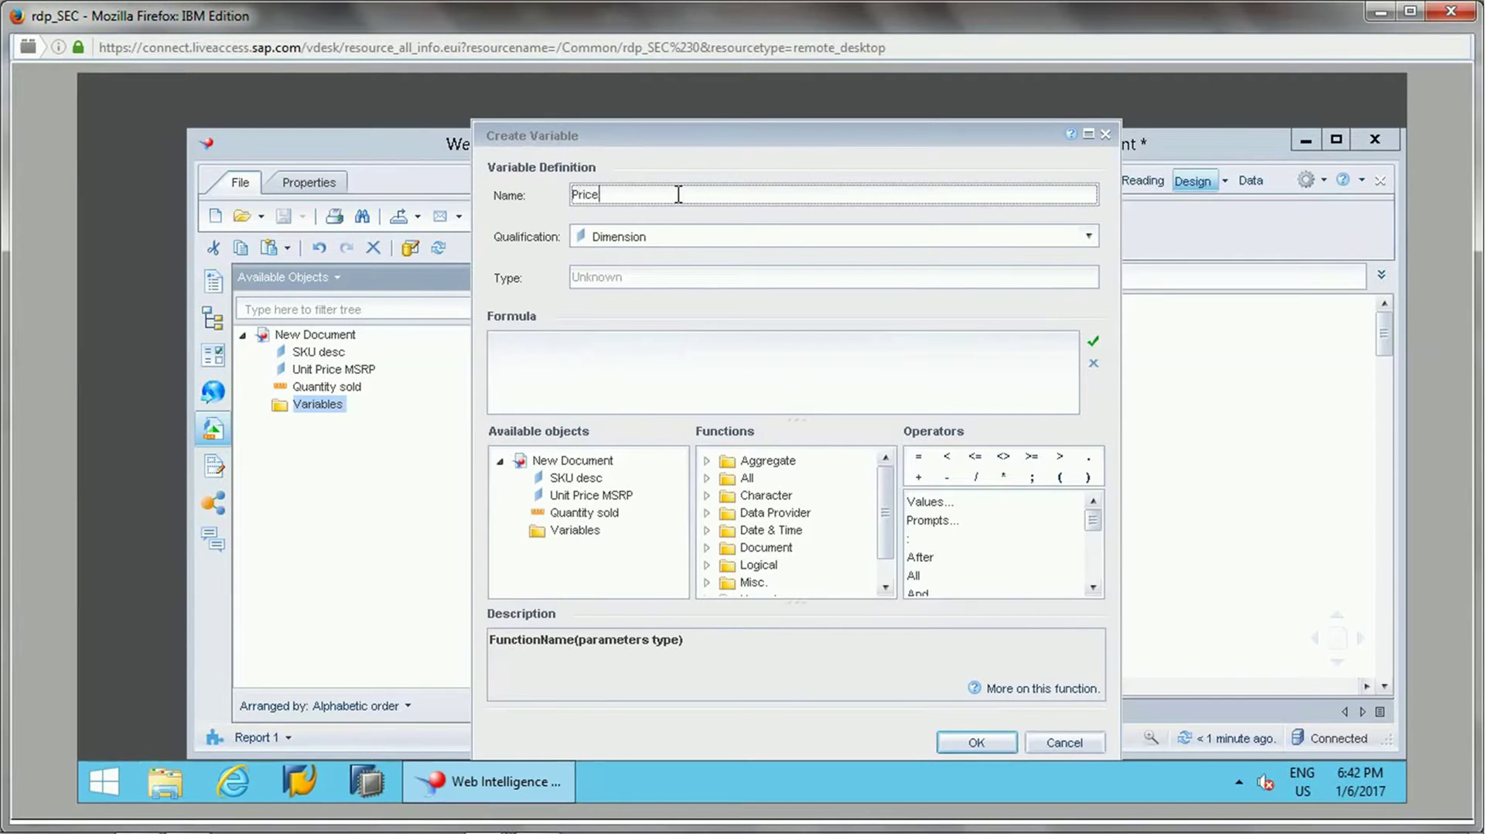
type(" Range")
left_click(637, 356)
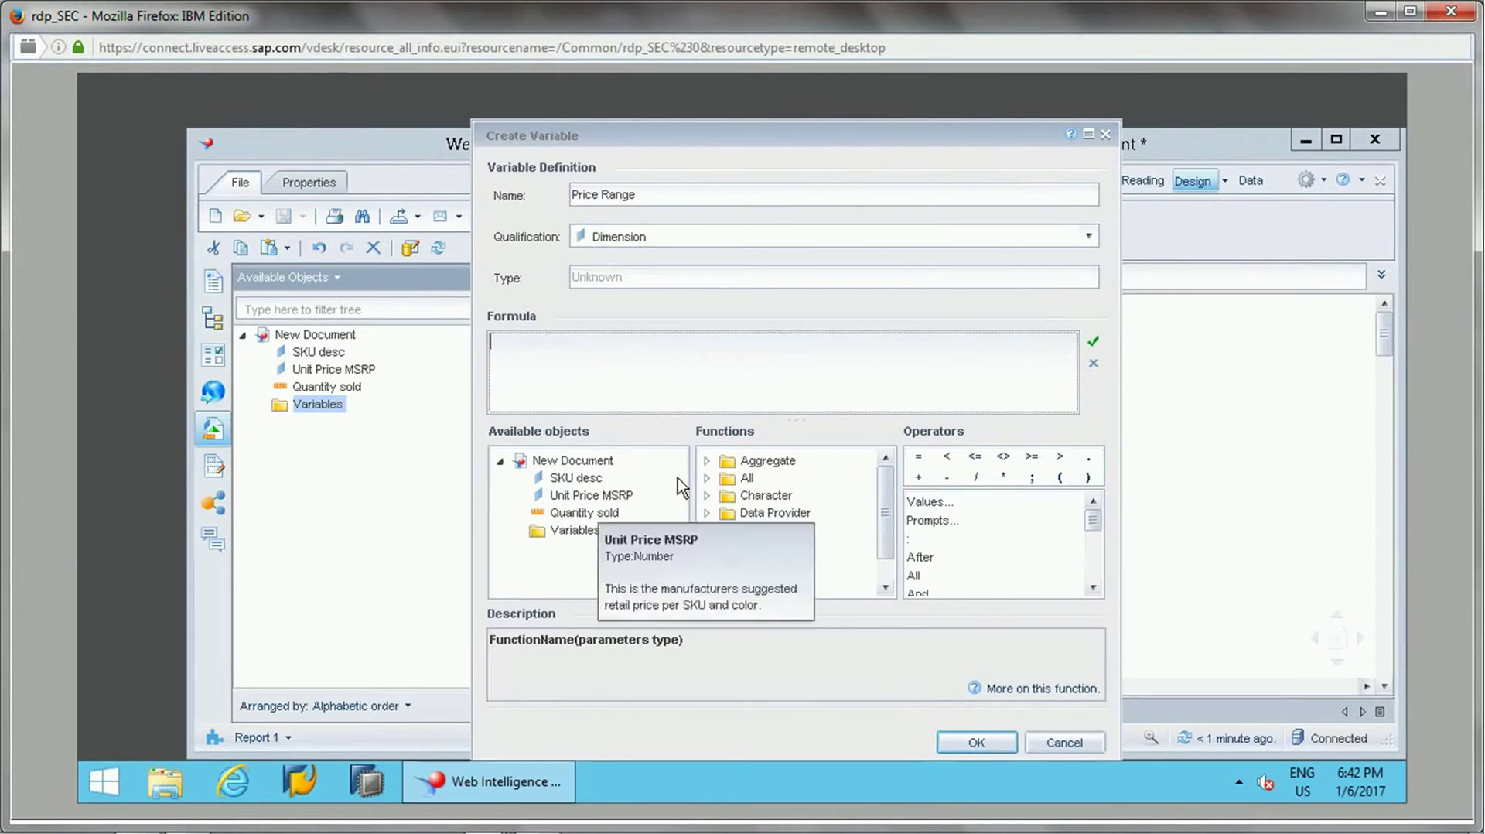
Start the formula with the If function applied to [Unit Price MSRP]
left_click(706, 477)
left_click(767, 526)
type("if")
left_click_drag(761, 569, 573, 346)
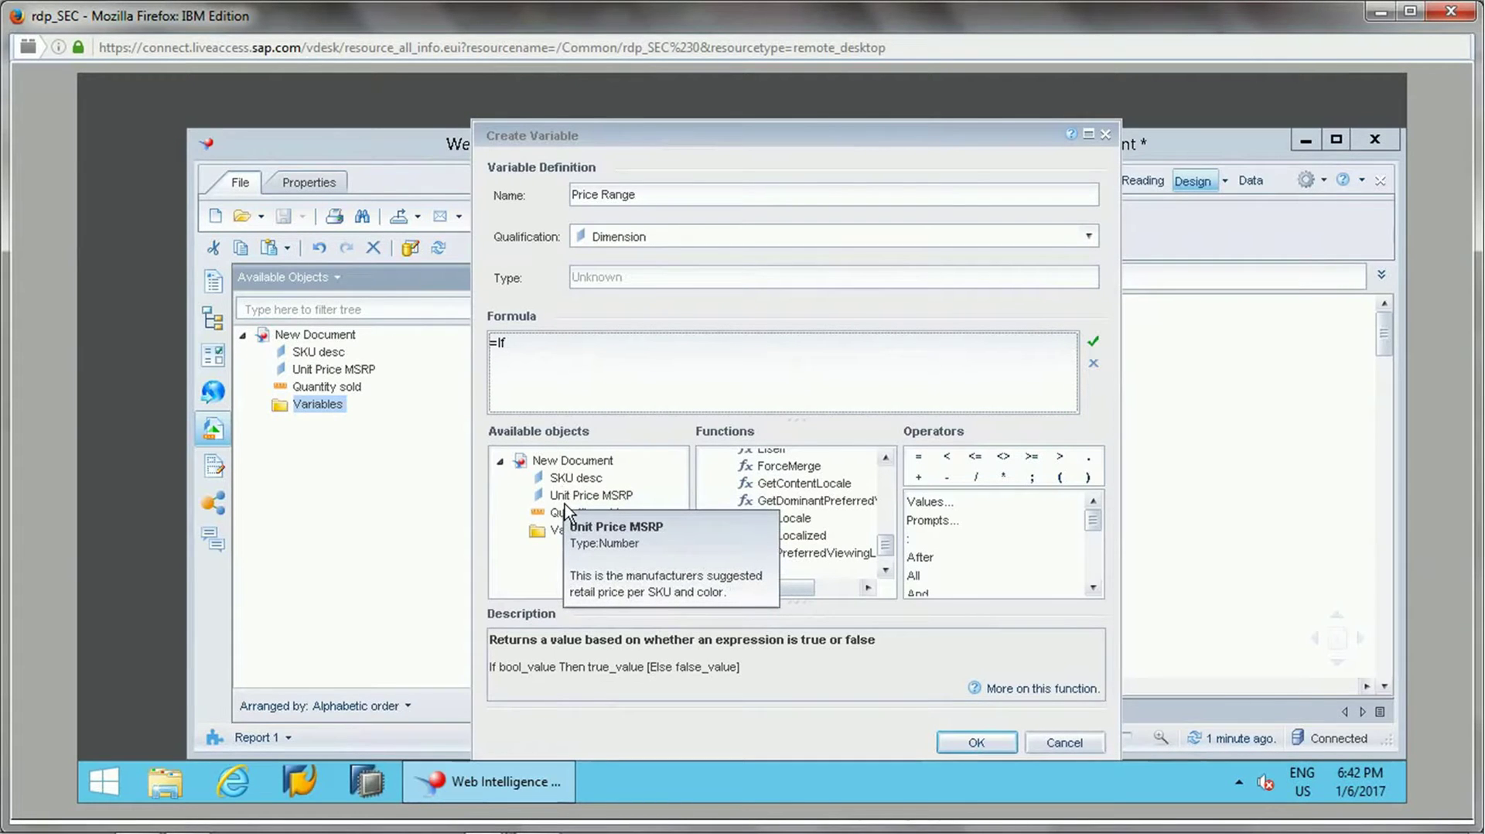
left_click(565, 503)
left_click_drag(565, 502, 648, 346)
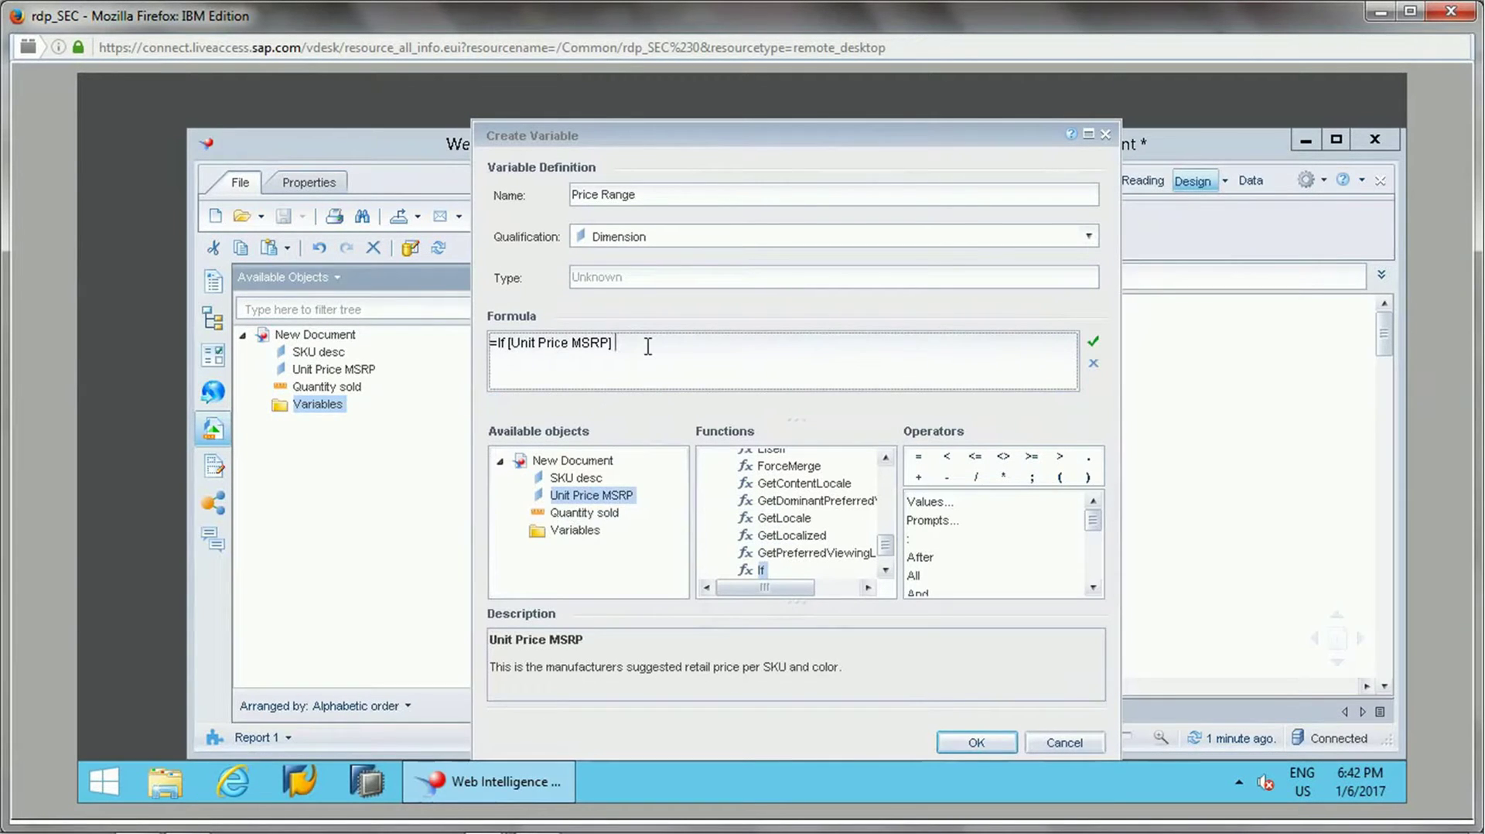
Complete the first branch: > 300 then "High Price", followed by ElseIf on a new line
type("> 300")
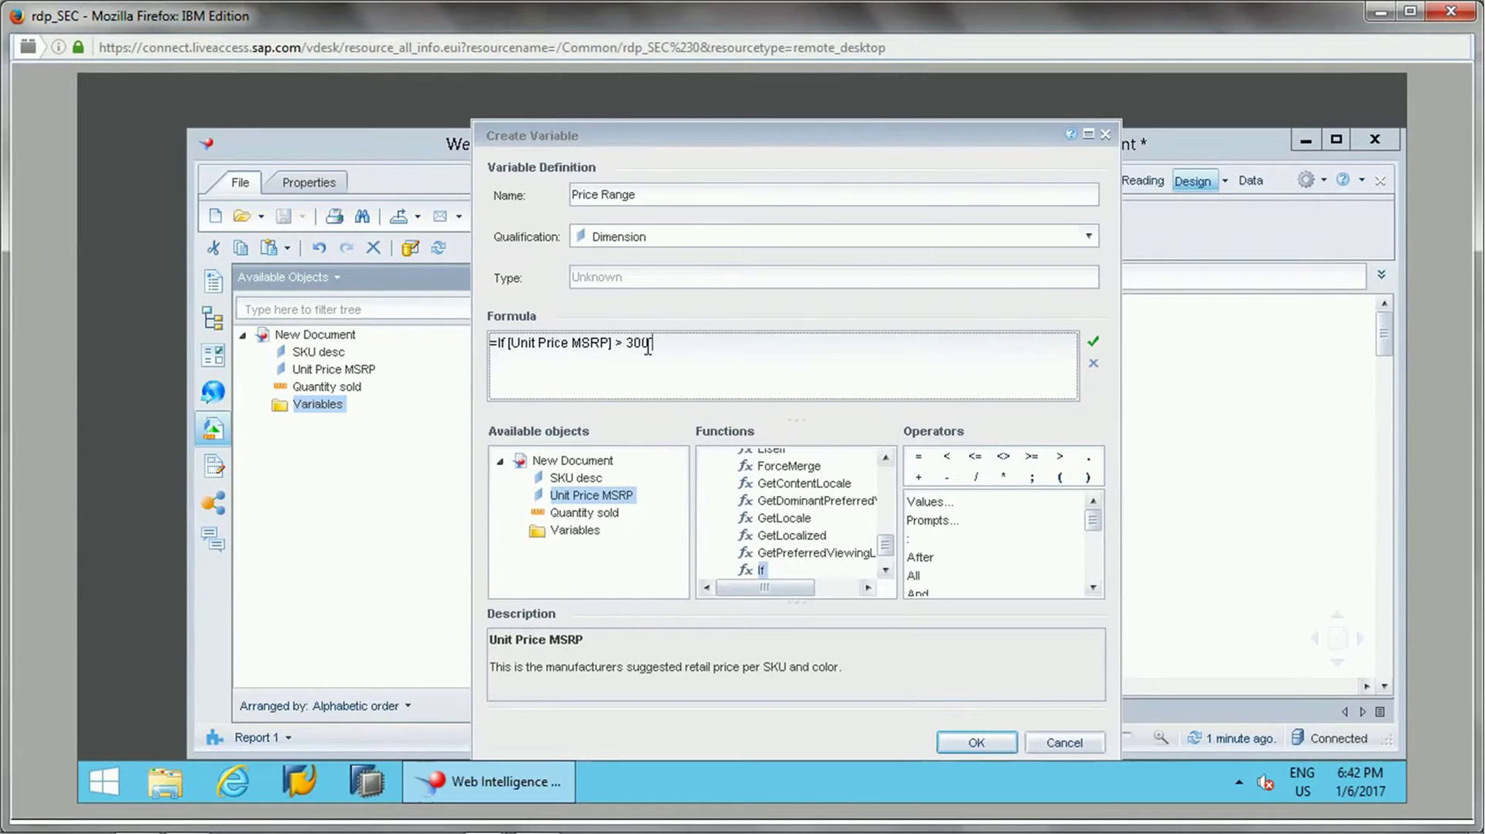
type(" th")
key("BackSpace")
key("BackSpace")
key("BackSpace")
type("High Proc")
type("e\"")
type("el")
type("se")
key("Return")
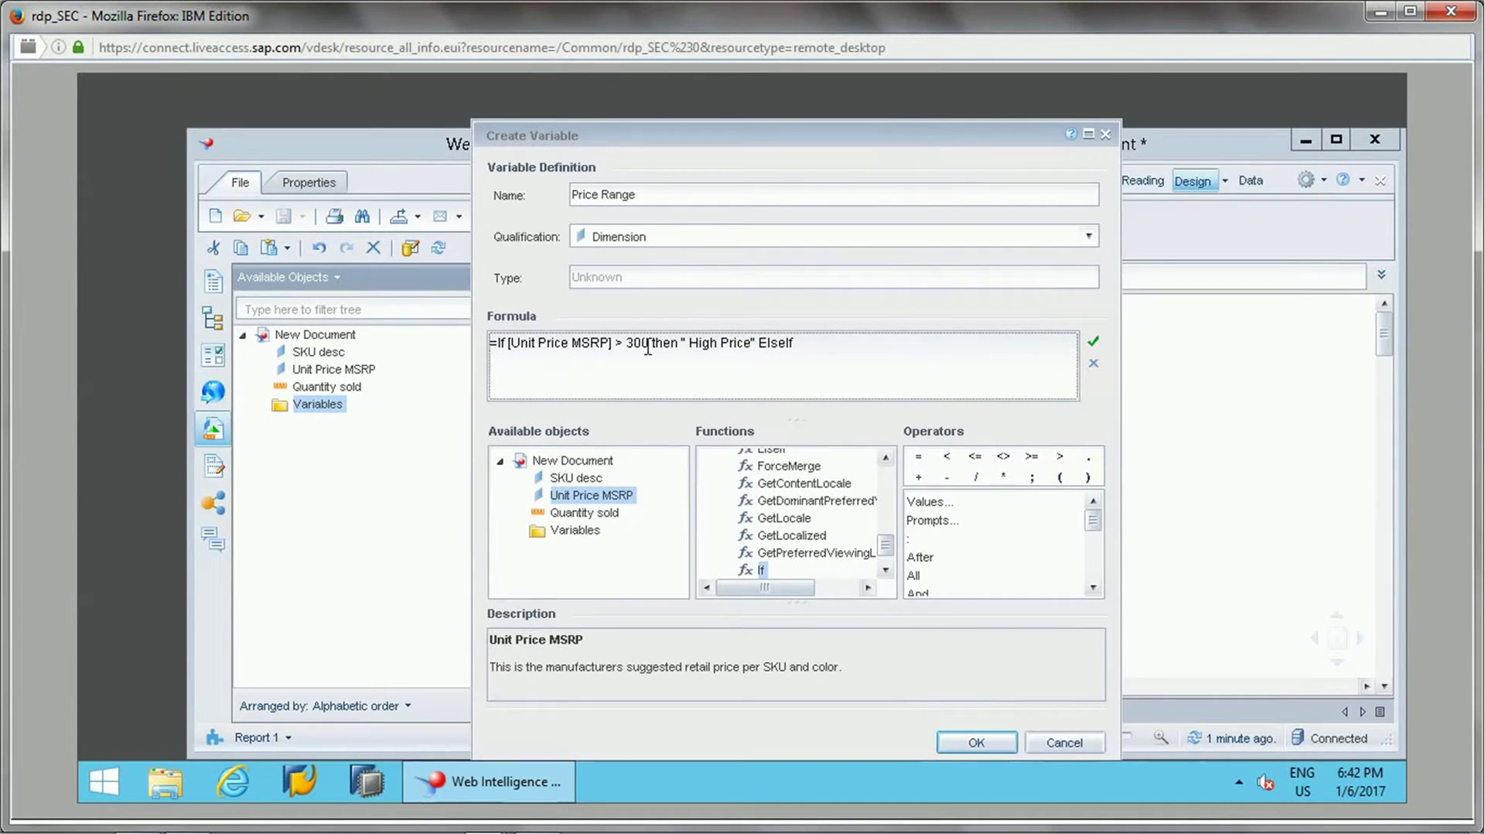
key("Escape")
Add the branch [Unit Price MSRP] between (150;300) then "Medium Price" ElseIf
double_click(591, 495)
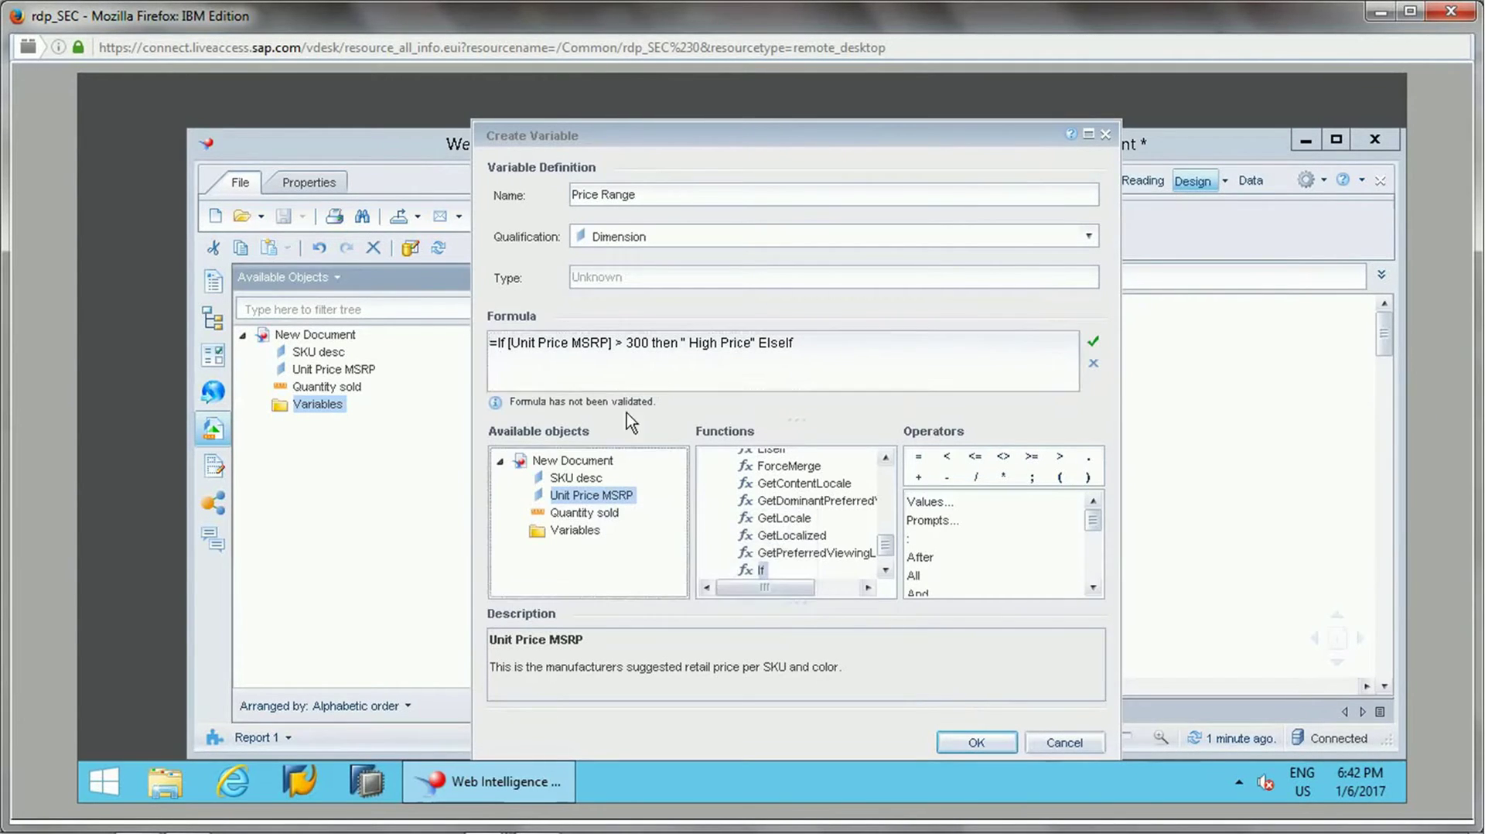
type("between (150;")
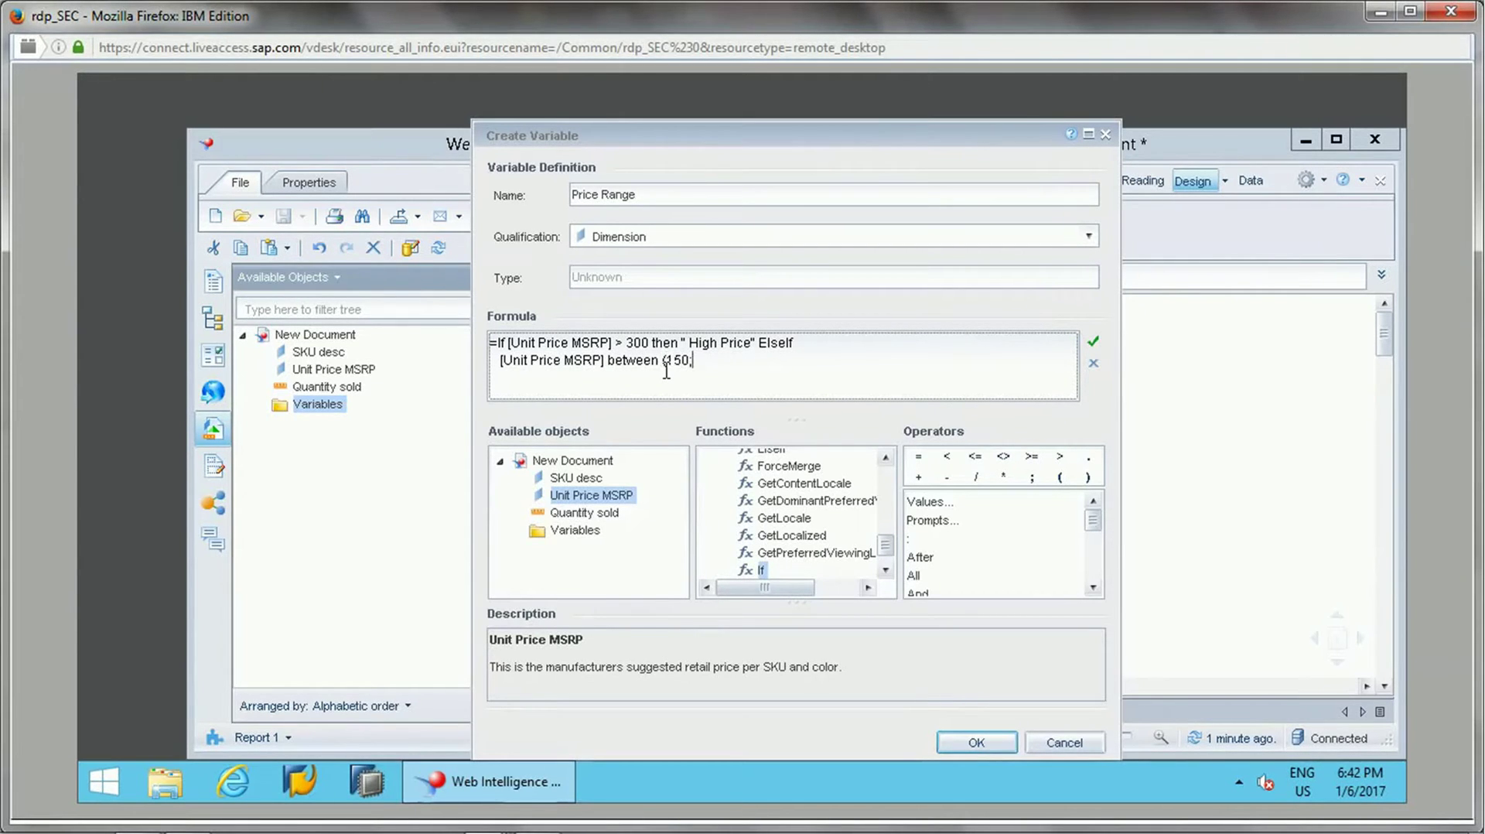
type("300) then \"")
type("Medi")
type("um Pr")
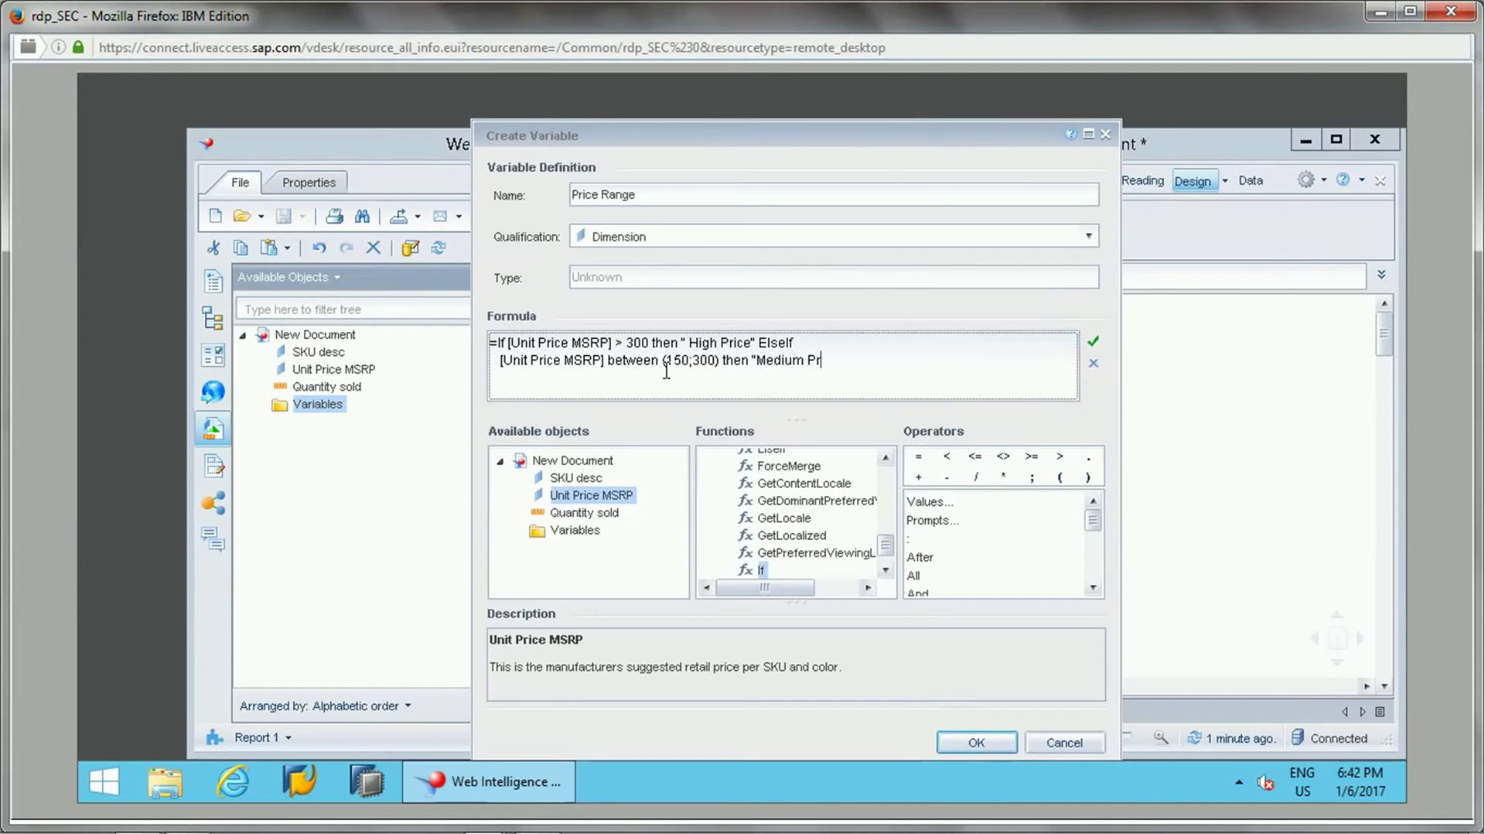
type("ice\"")
type(" else")
key("Return")
Add the final branch [Unit Price MSRP] < 150 then "low Price" and validate the formula
double_click(601, 493)
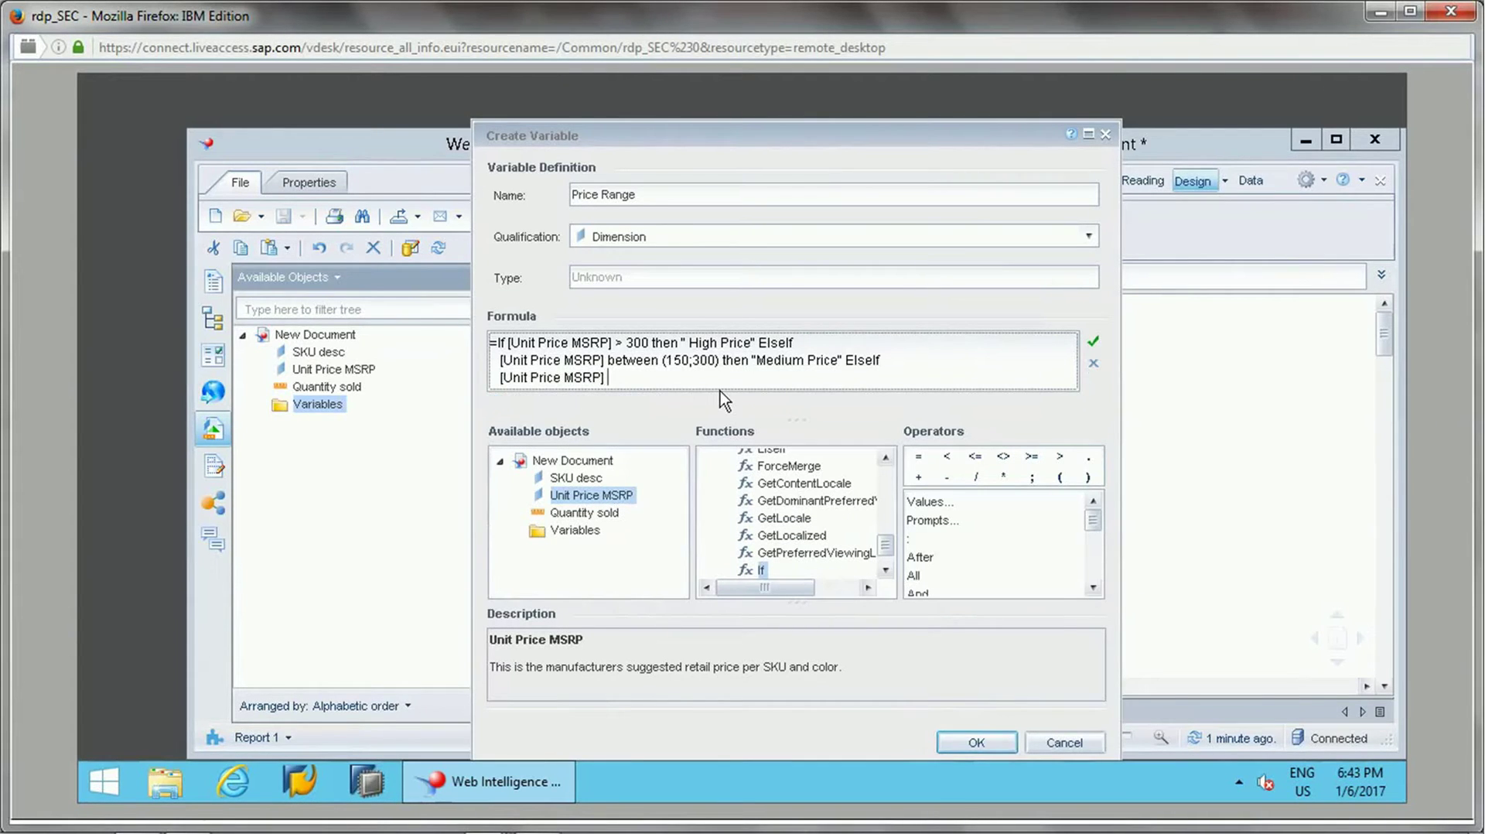
type("< 150  then ")
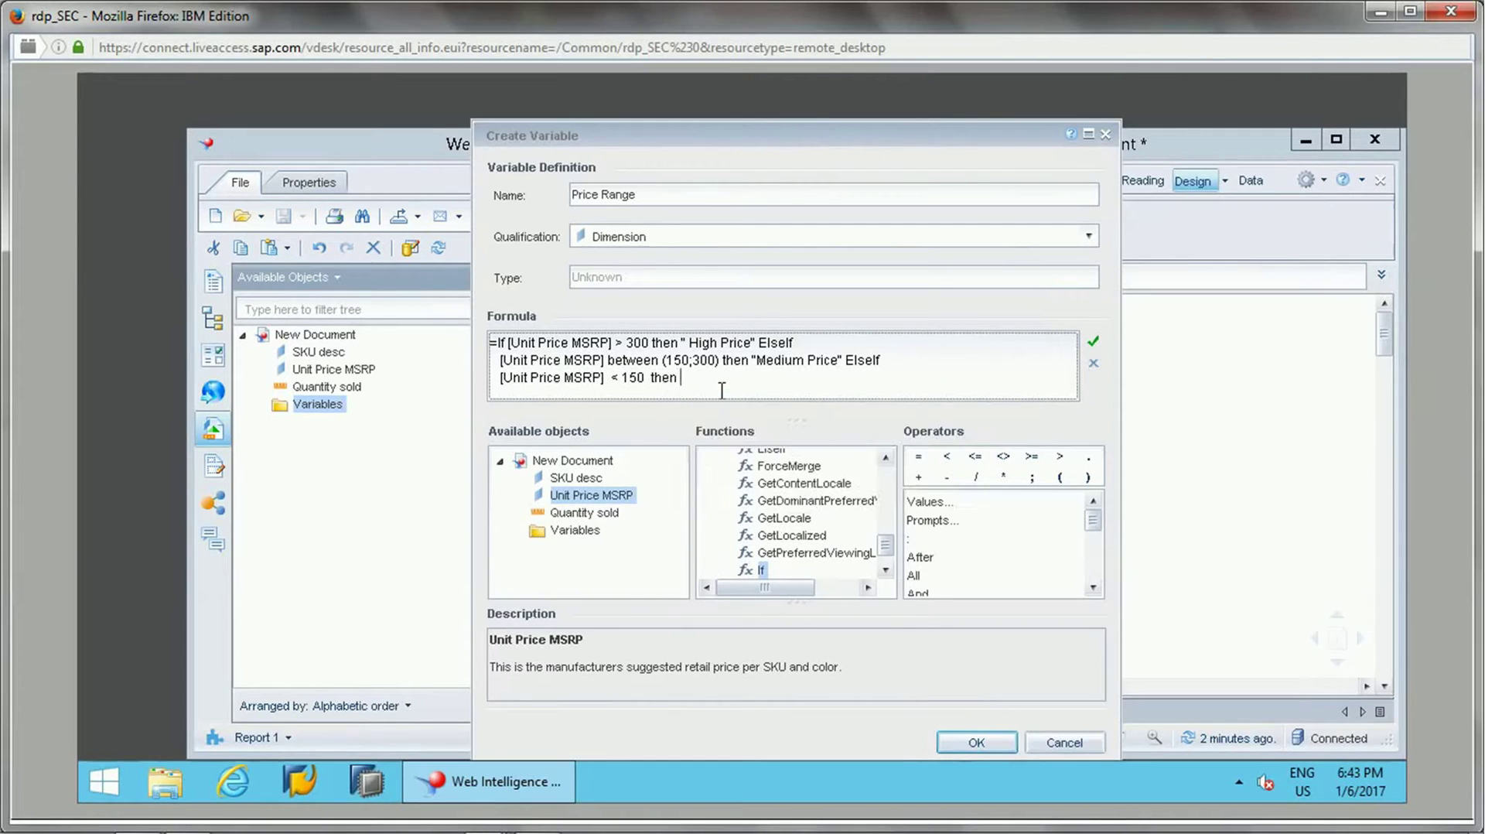
type("\"lo")
type("w Price")
left_click(1093, 341)
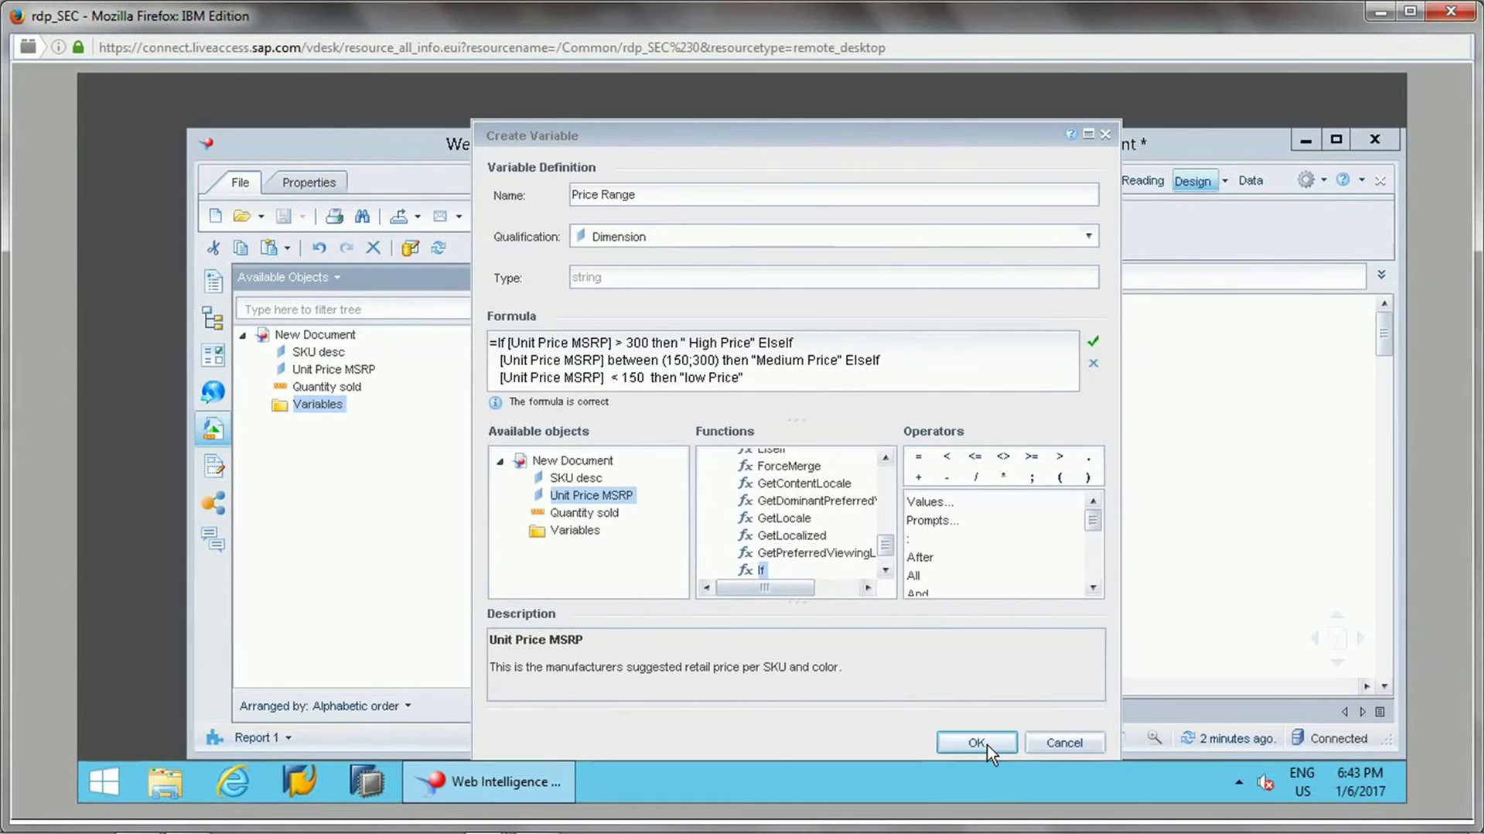
Save the Price Range variable and add it as a new column at the table's right edge
left_click(976, 743)
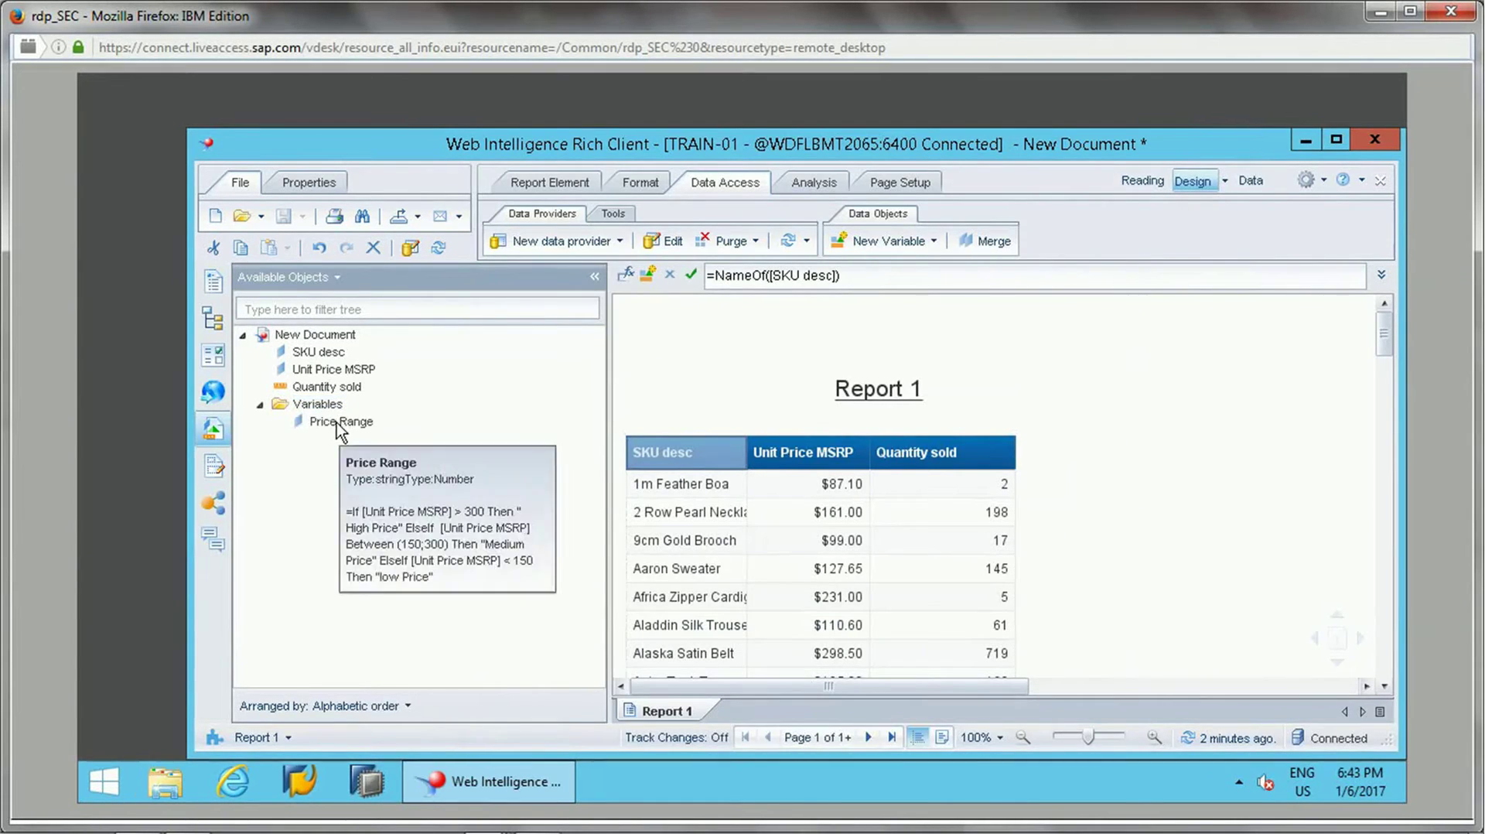
left_click_drag(336, 422, 1007, 456)
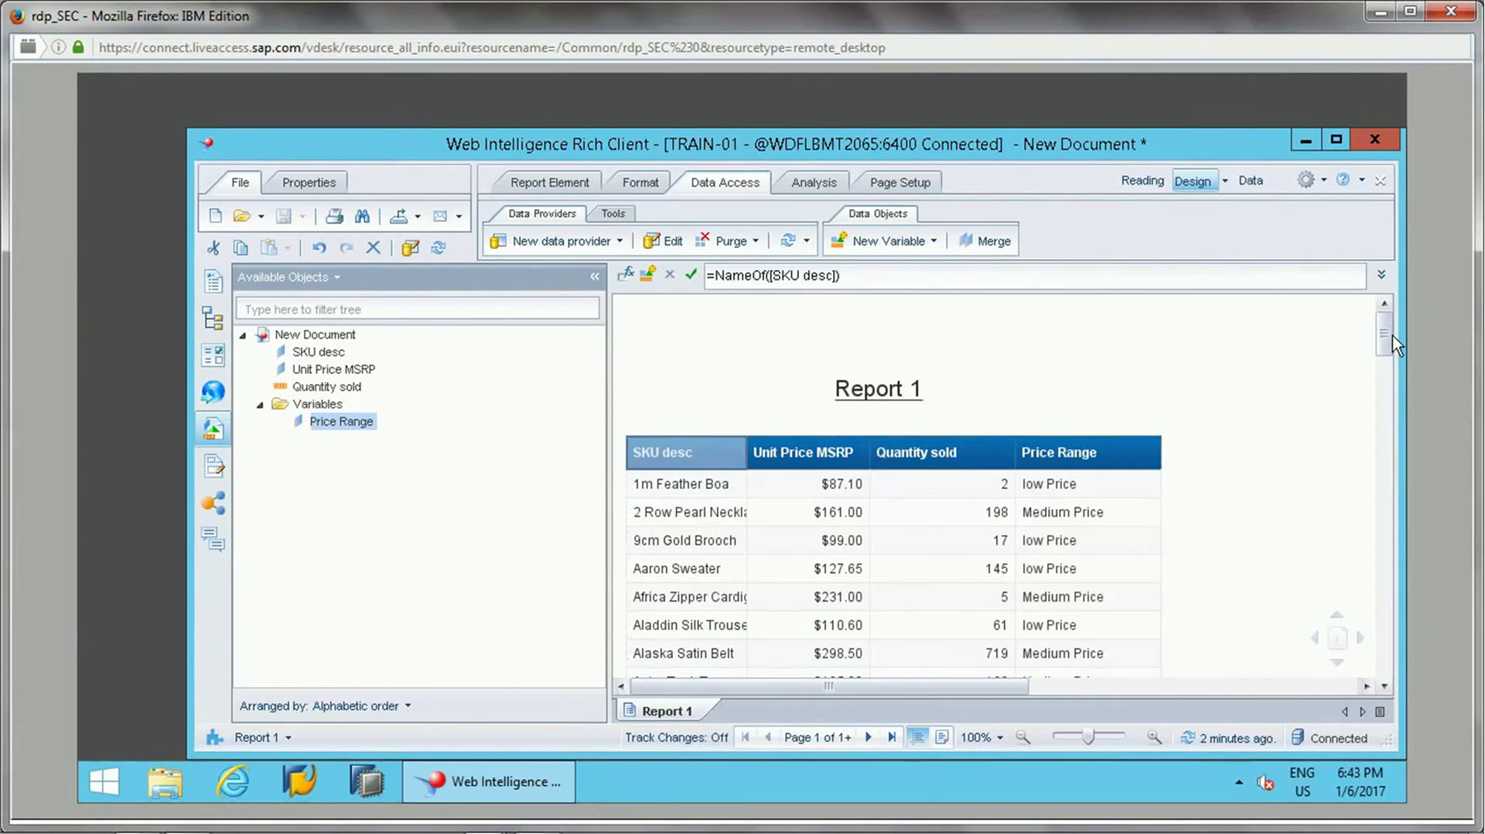
scroll(1129, 370, "down", 3)
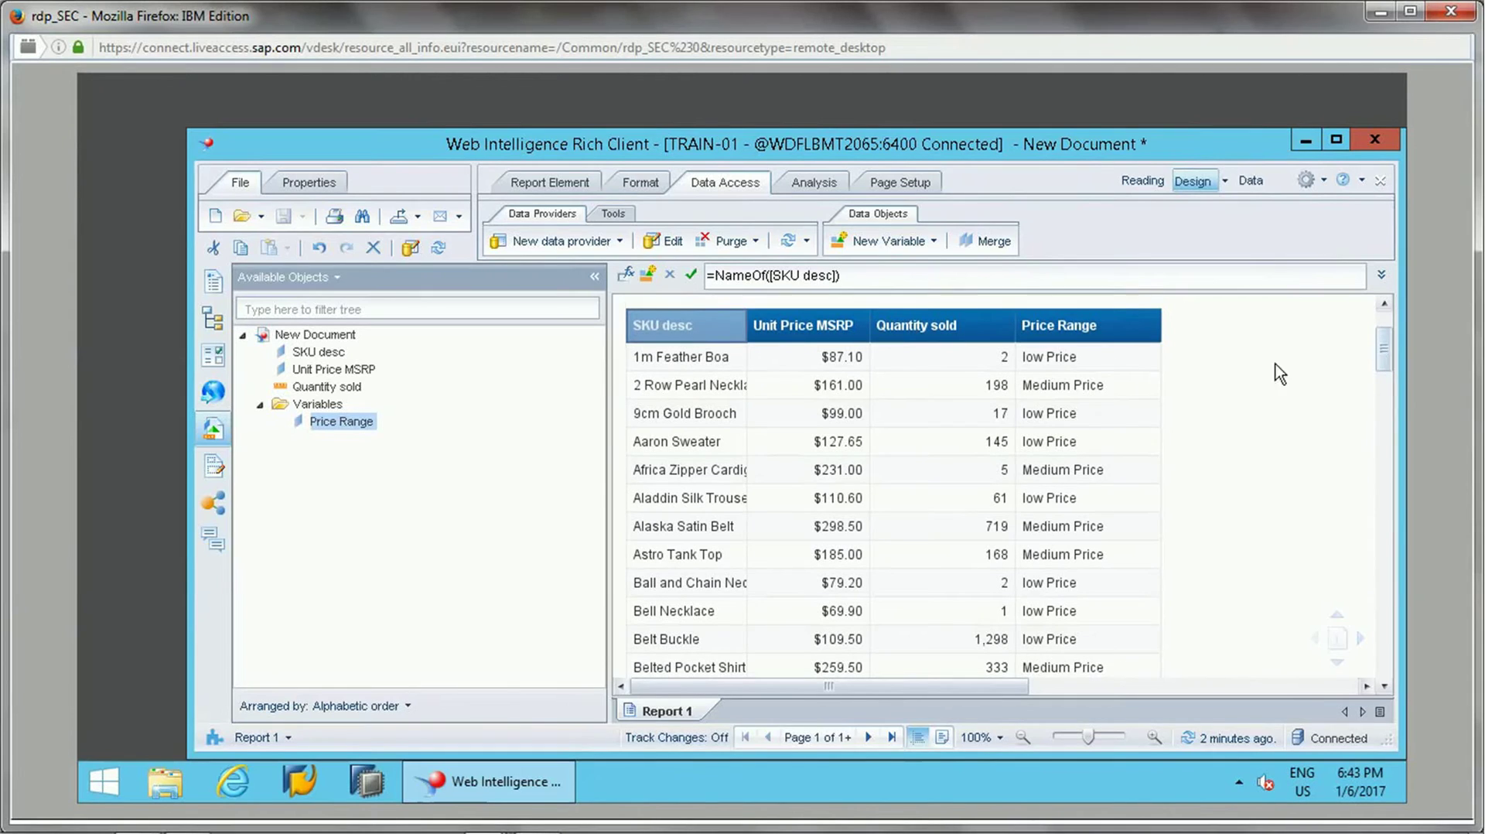
Check Price Range values, e.g. Medium Price in row 2 and High Price for Burlington Trousers
left_click(1075, 360)
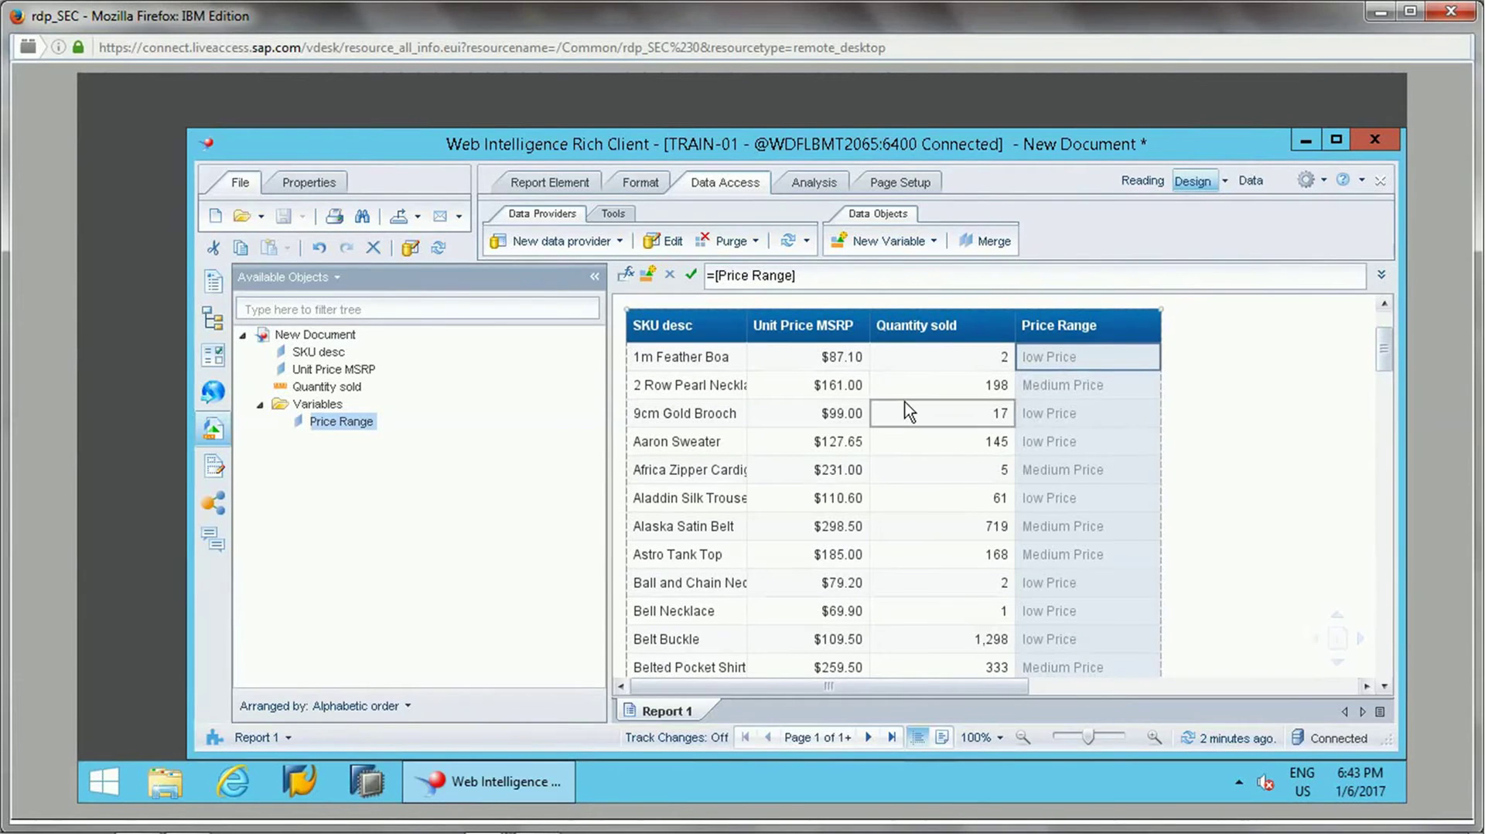
left_click(1061, 388)
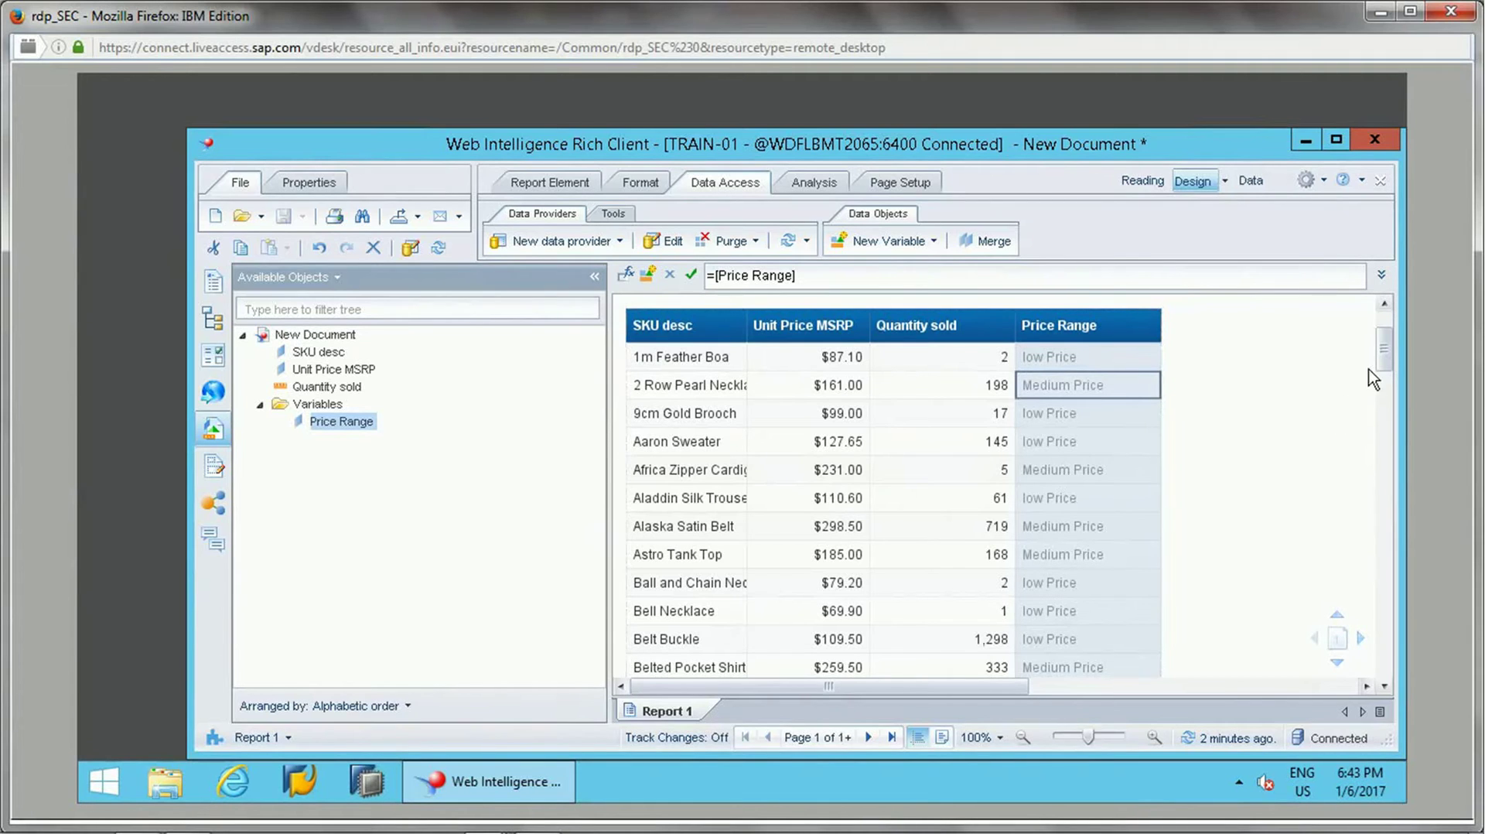
left_click_drag(1382, 354, 1382, 410)
left_click(1074, 482)
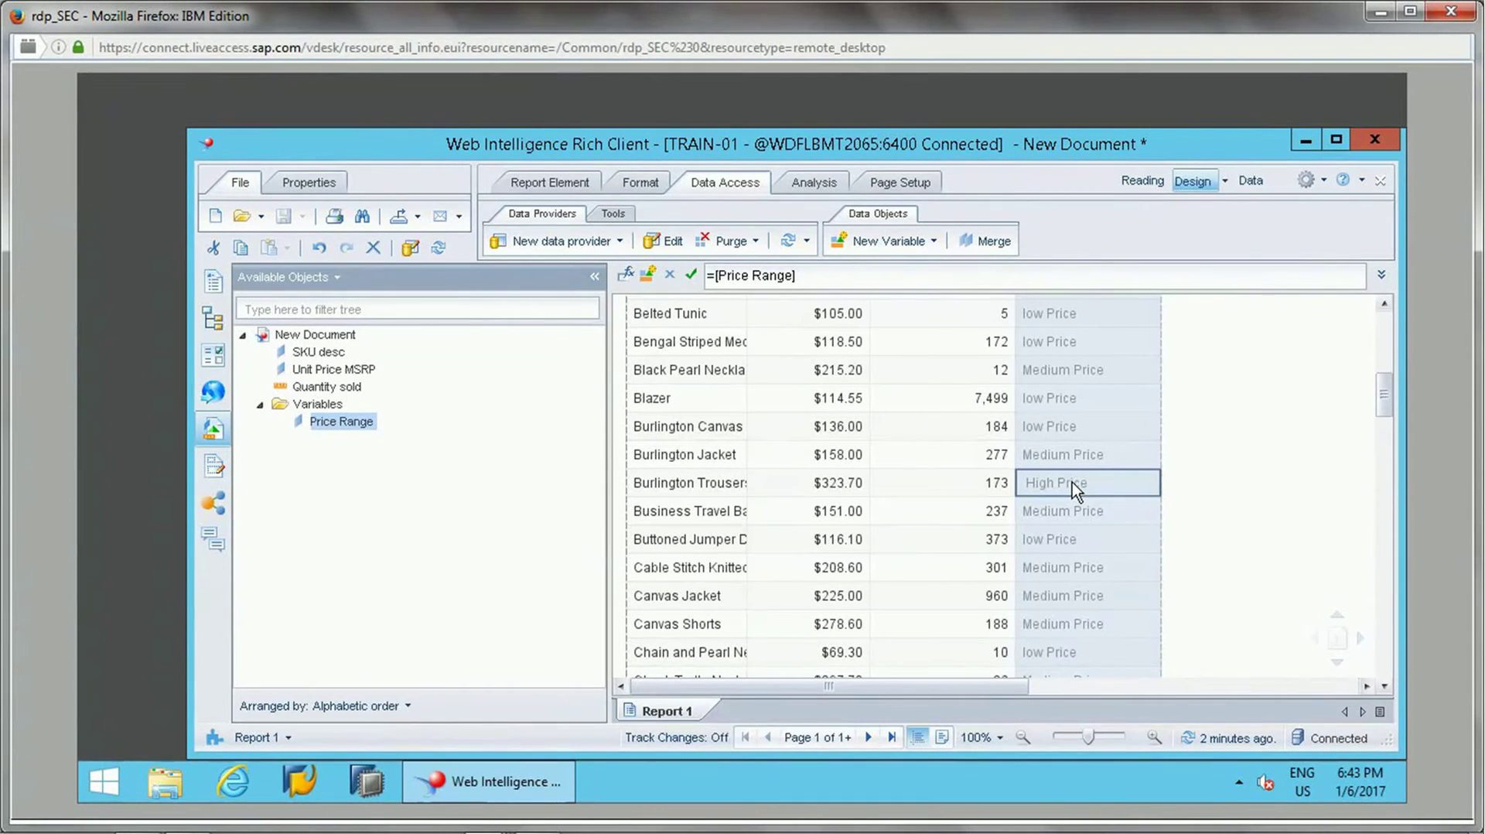
left_click_drag(1384, 396, 1382, 347)
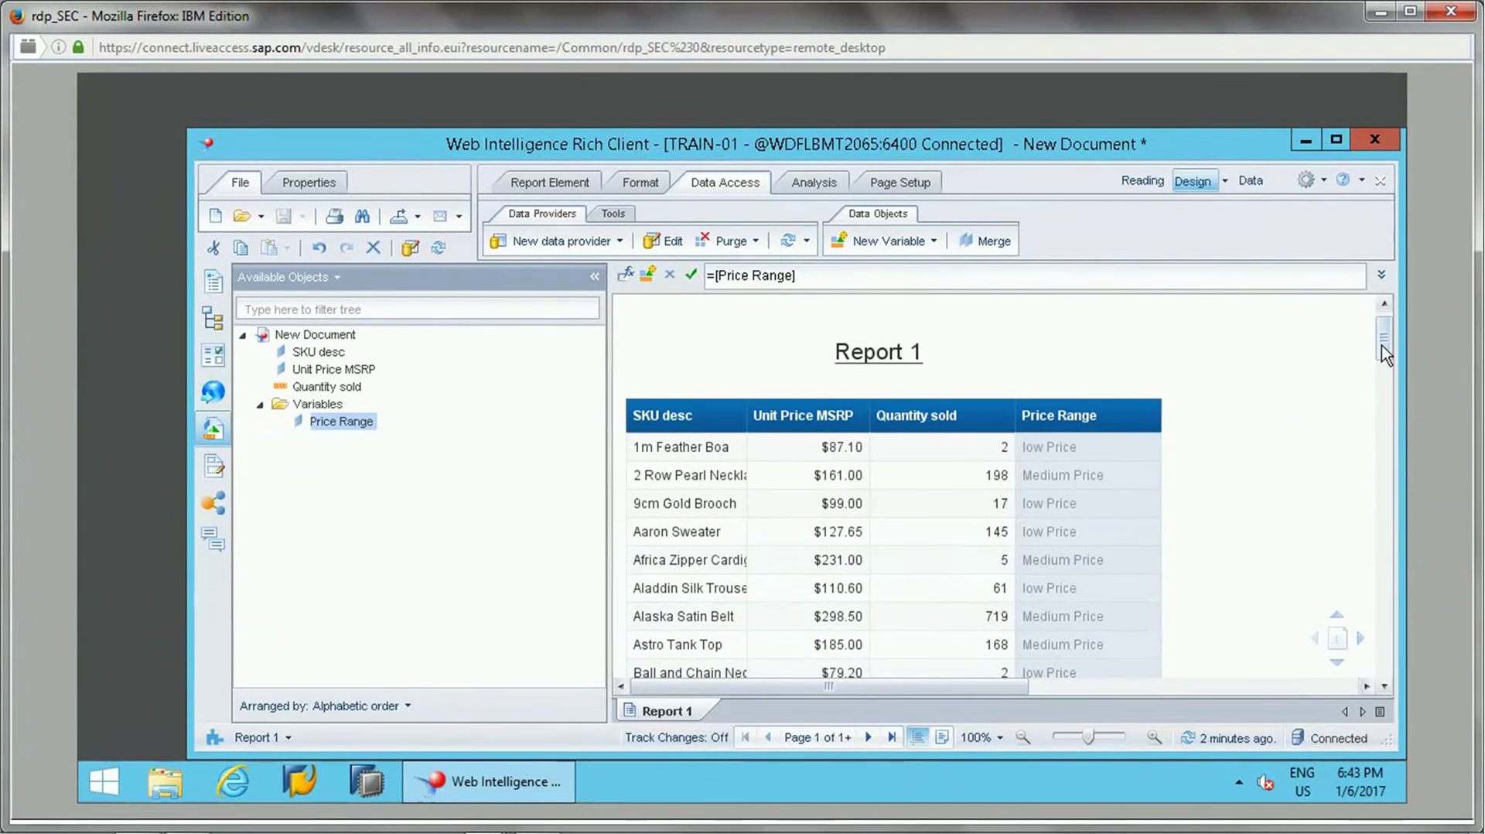